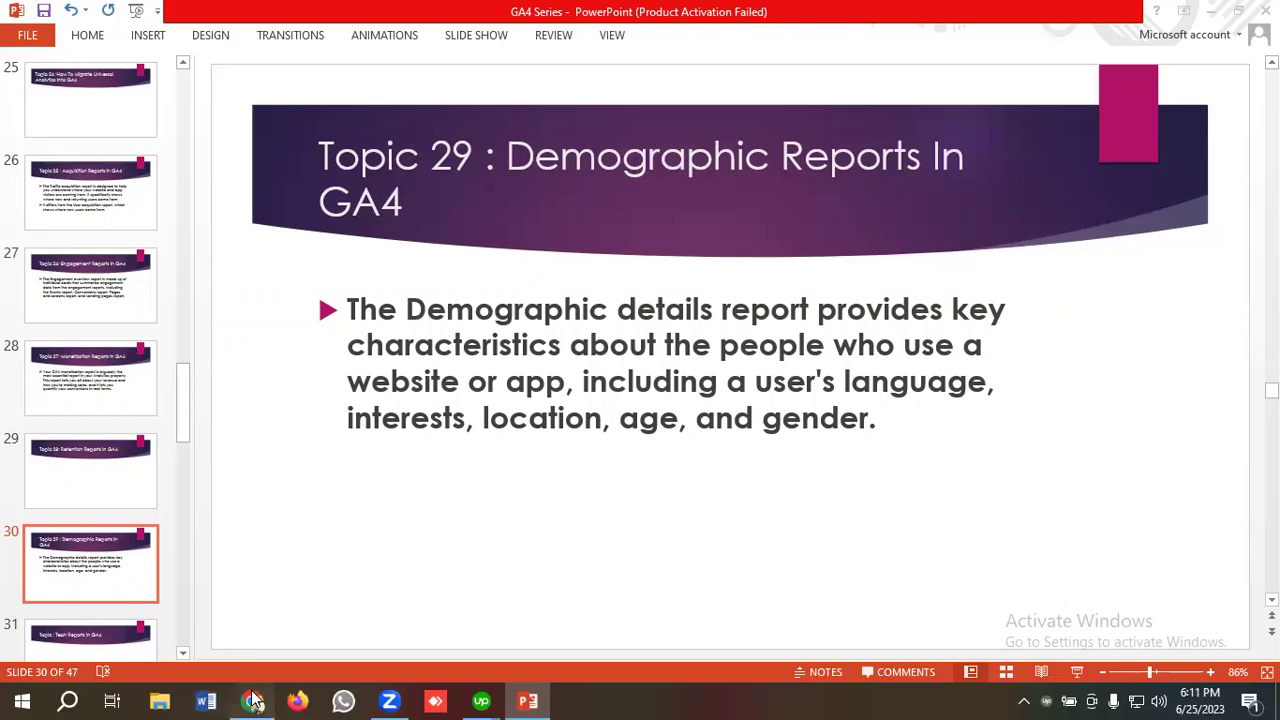
- Switch from PowerPoint slide 30 to the Google Analytics browser window
left_click(252, 701)
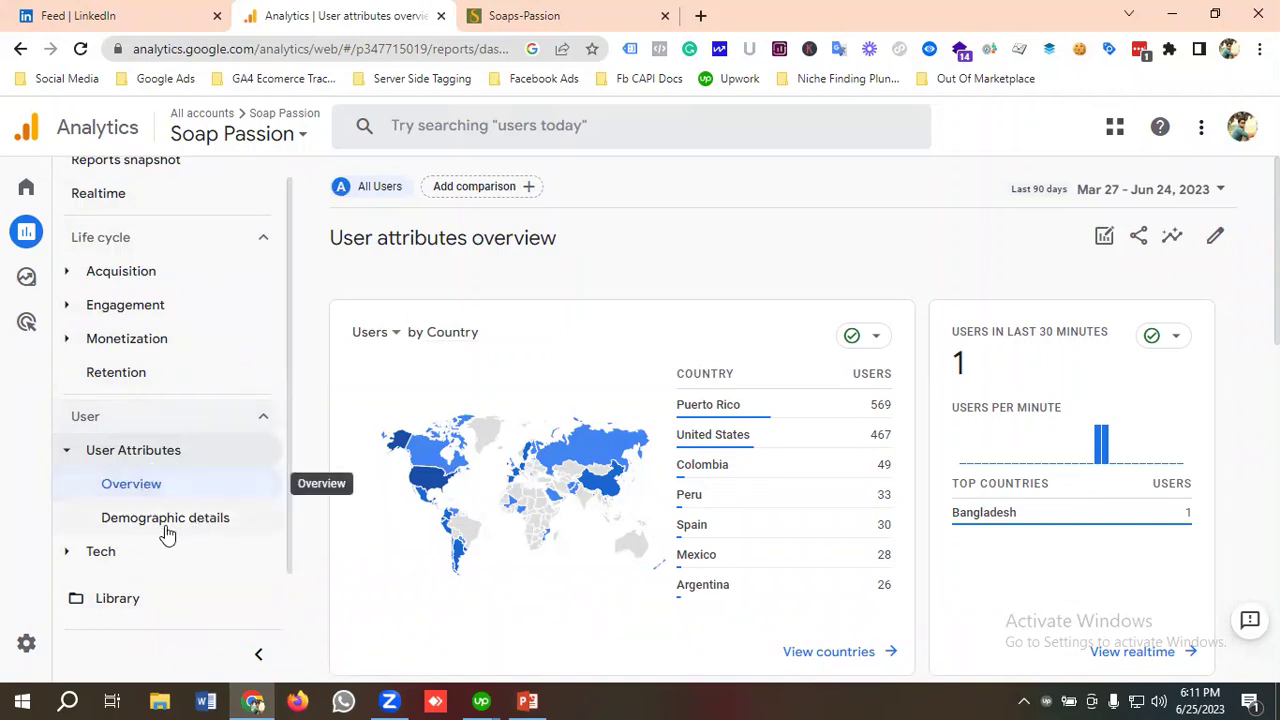
left_click(148, 488)
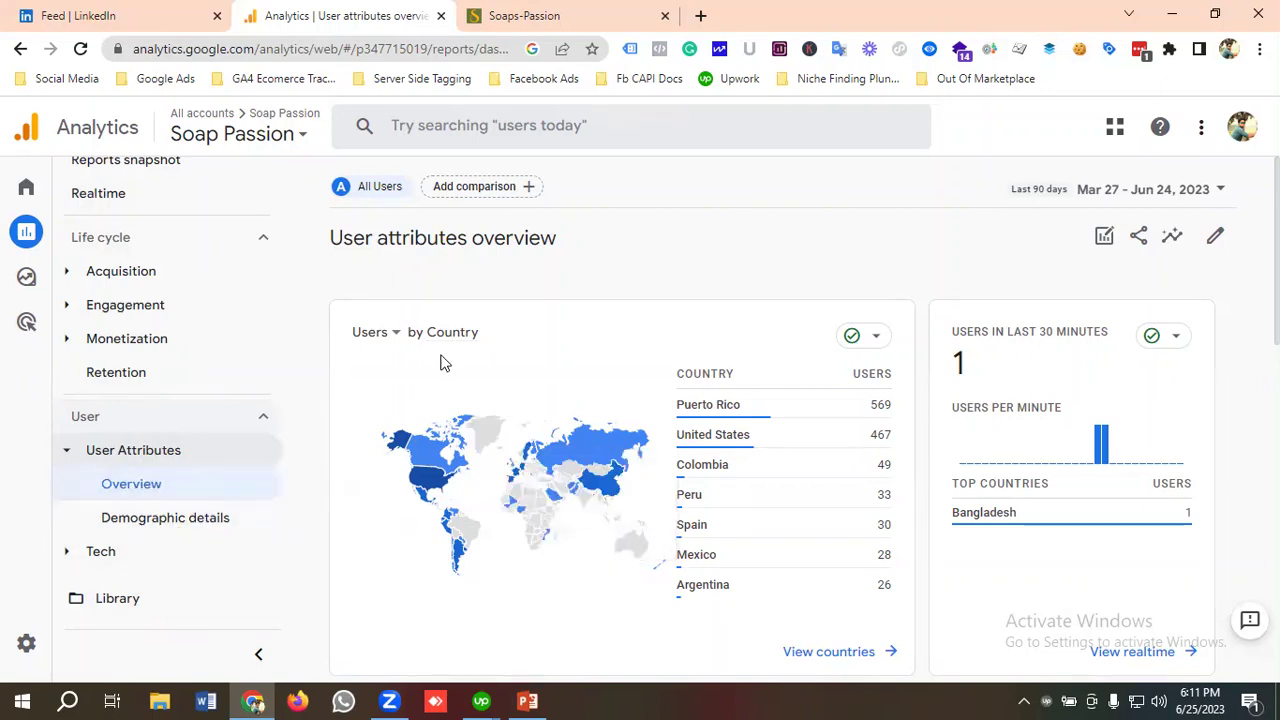
left_click(1062, 197)
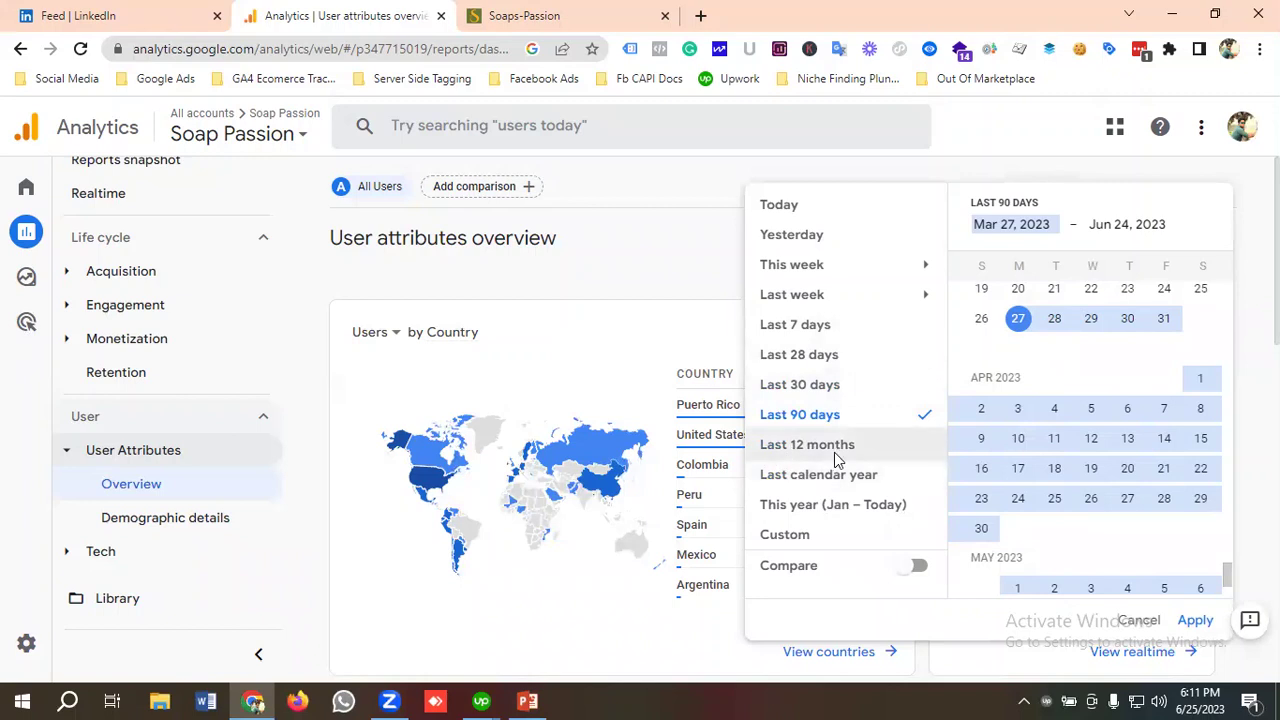
left_click(690, 252)
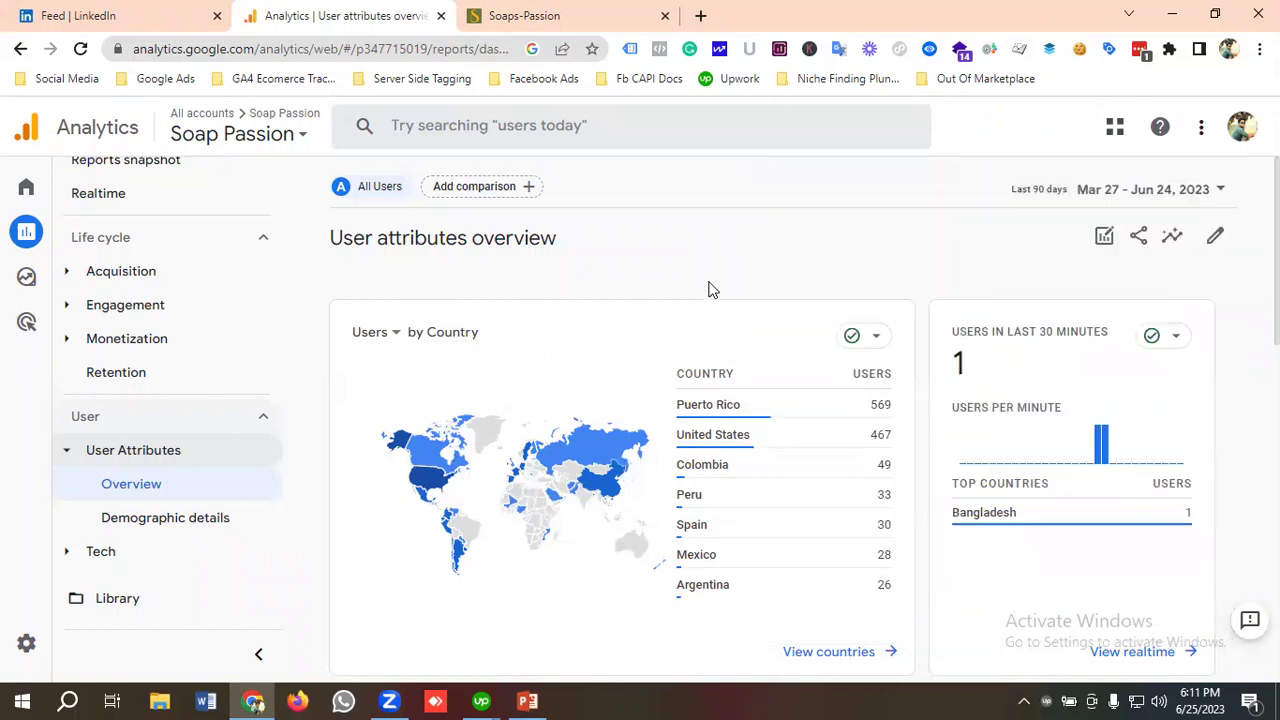
scroll(712, 287, "down", 1)
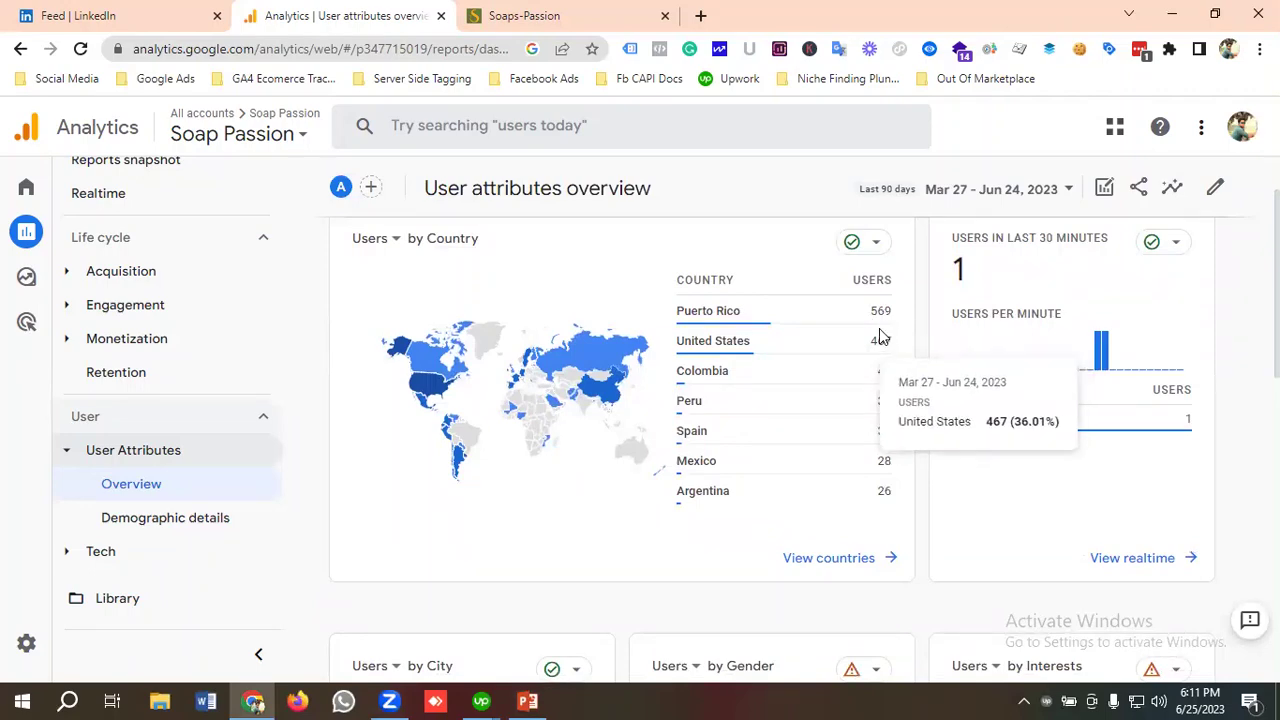
left_click(583, 22)
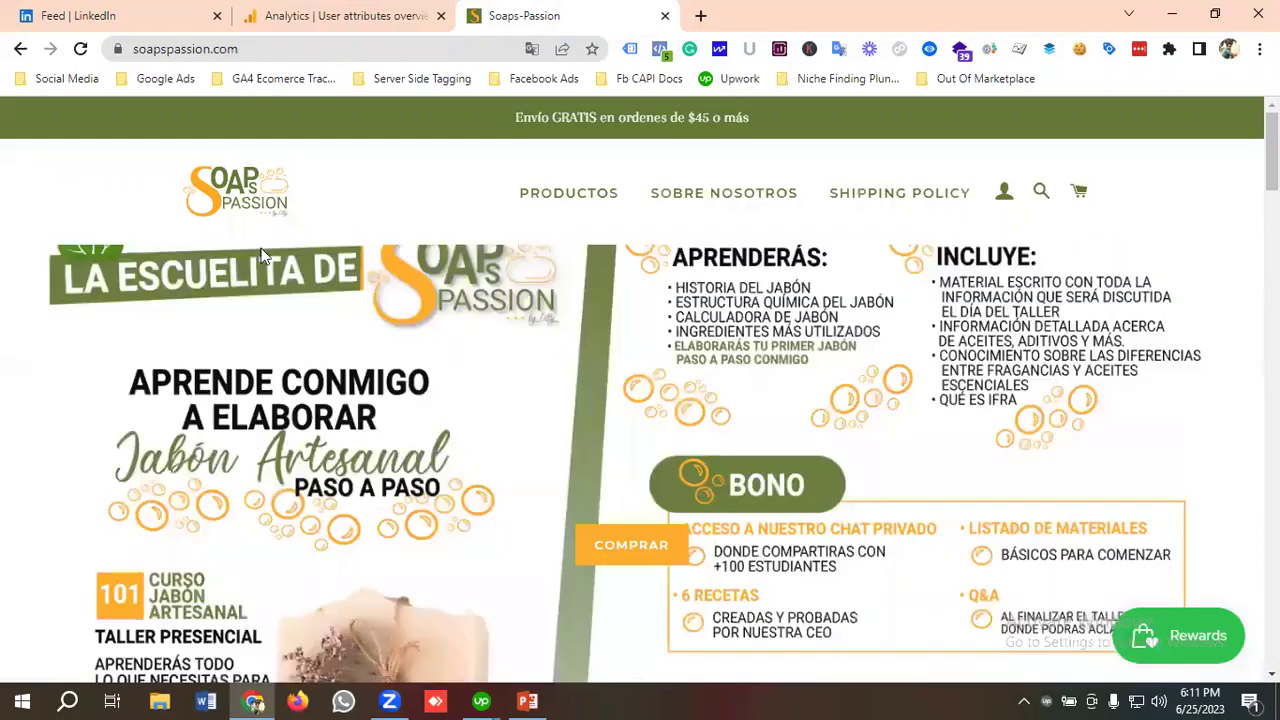
scroll(460, 316, "down", 2)
scroll(563, 414, "up", 2)
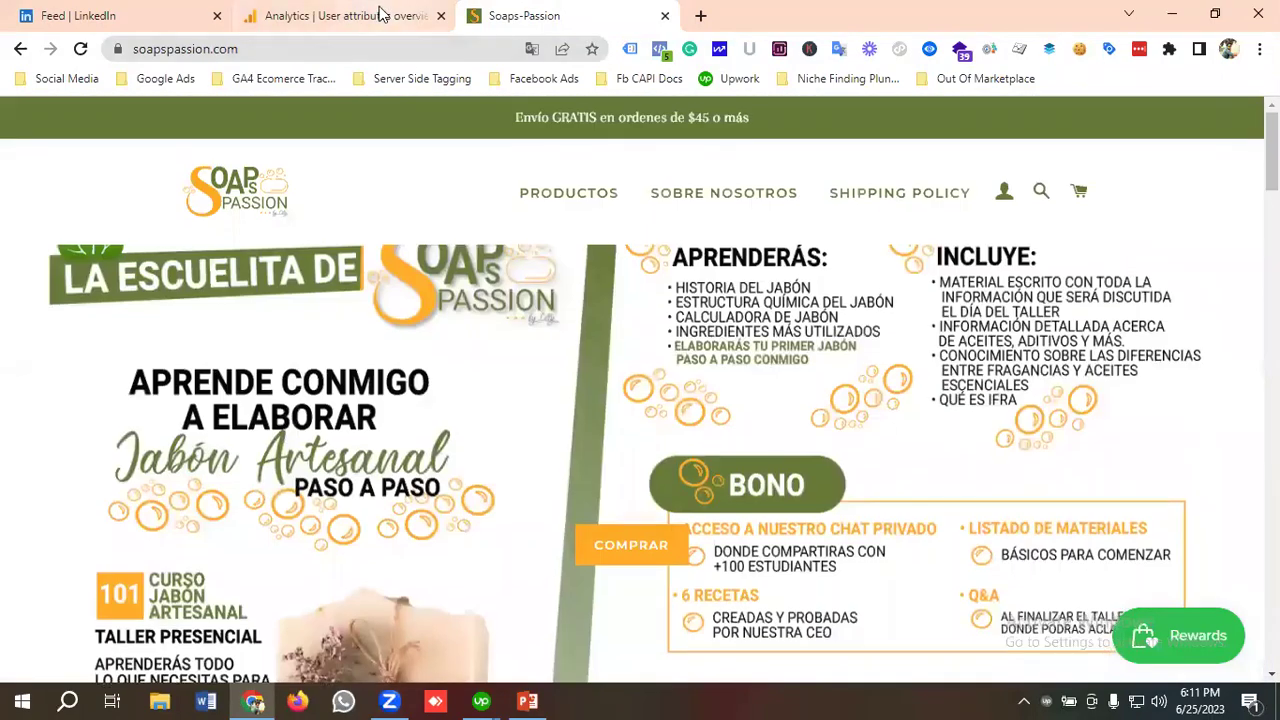
left_click(383, 15)
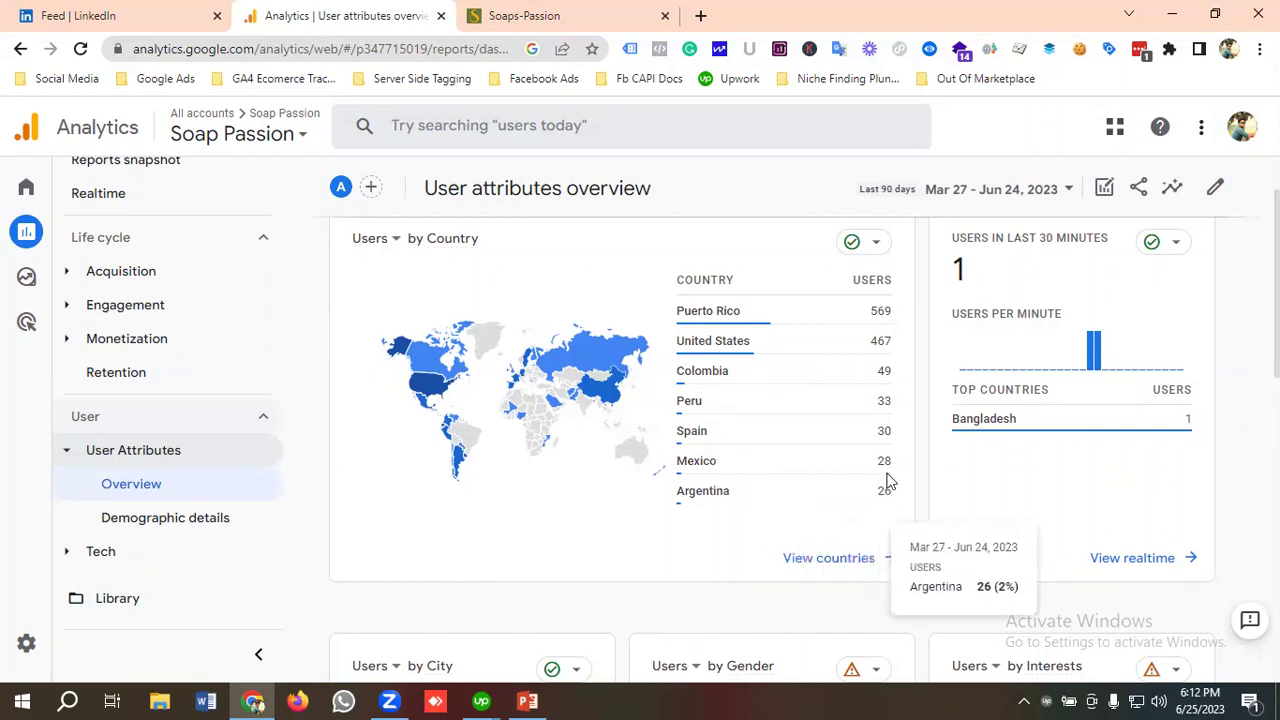
scroll(860, 412, "down", 1)
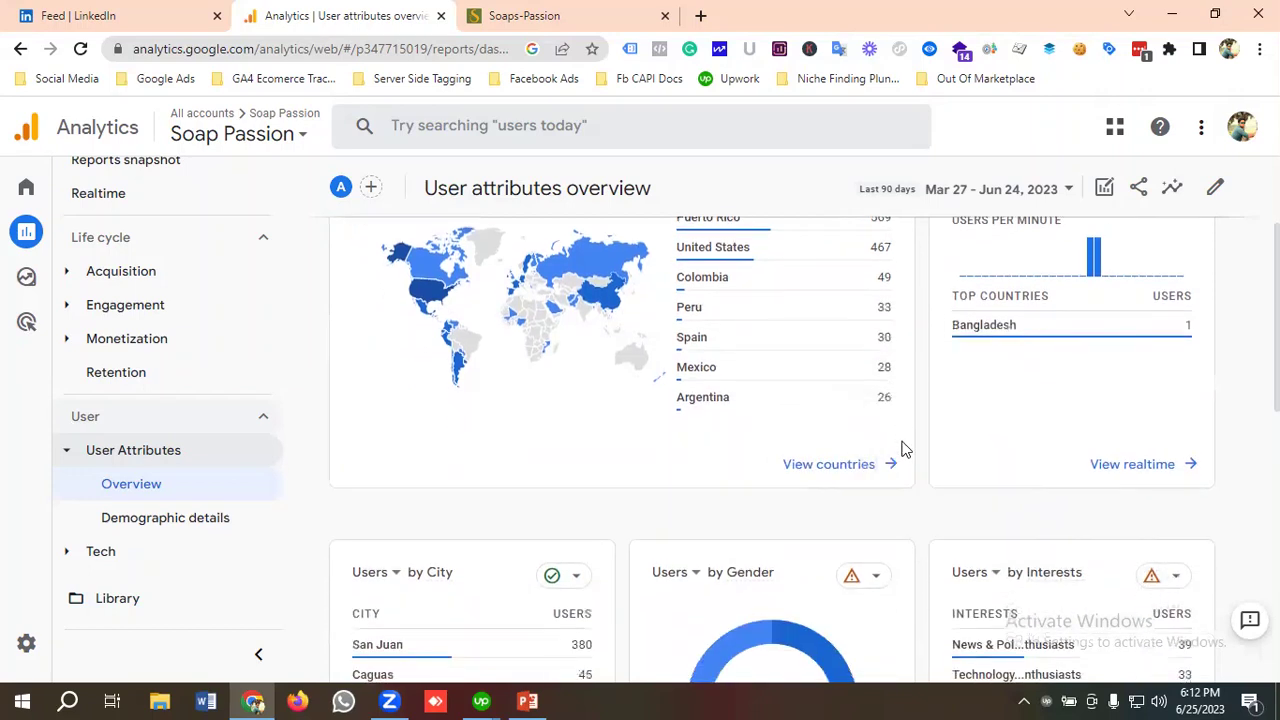
- Open the full Demographic details: Country report from the country card
left_click(846, 472)
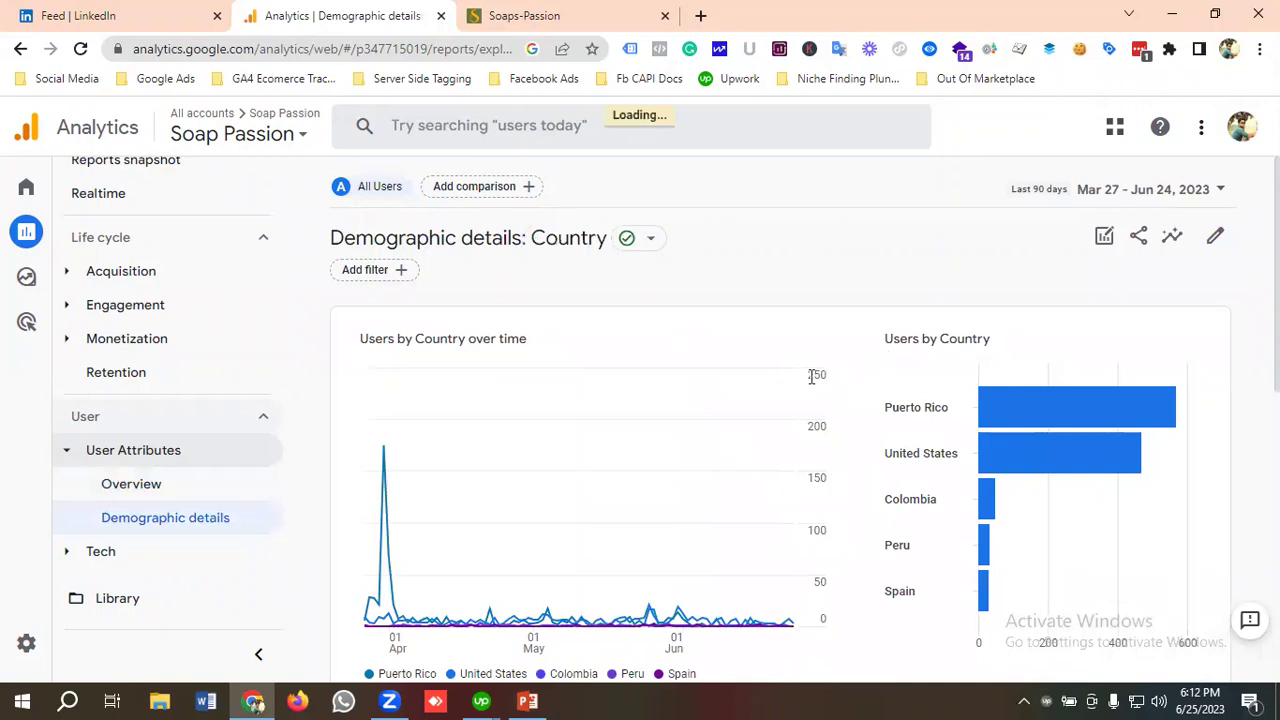
scroll(527, 358, "down", 7)
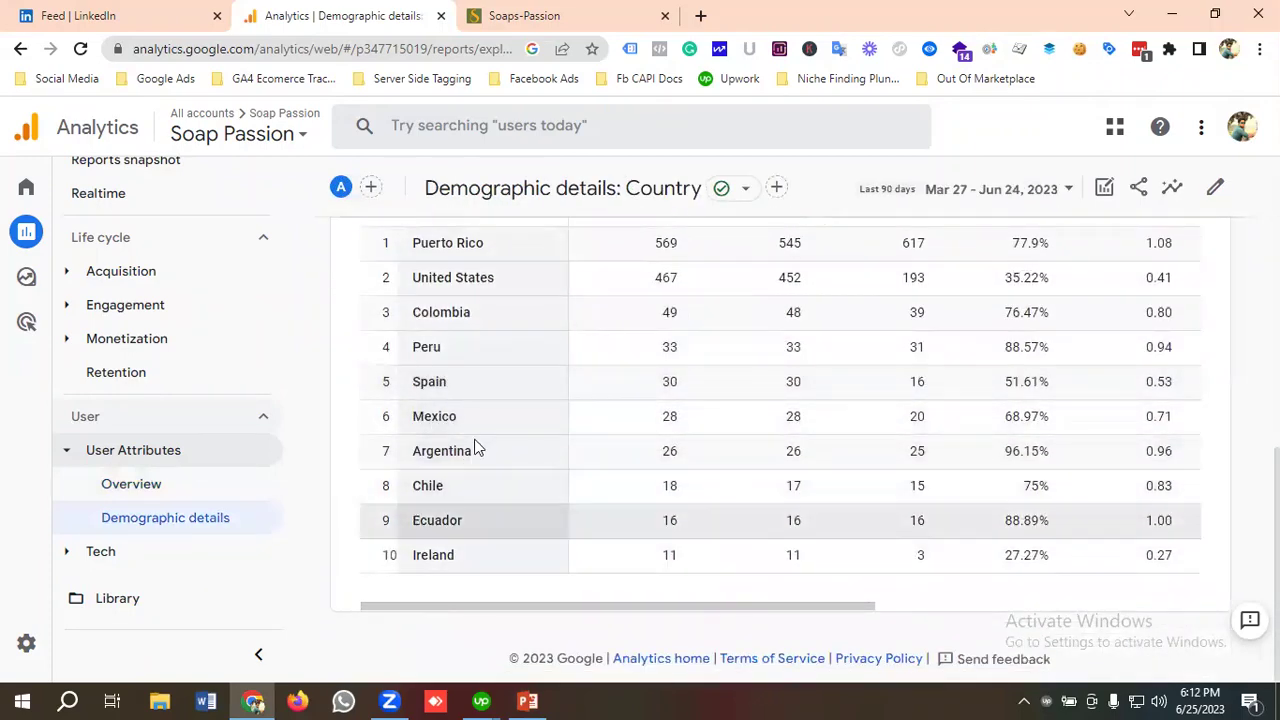
scroll(800, 408, "up", 3)
scroll(966, 354, "up", 4)
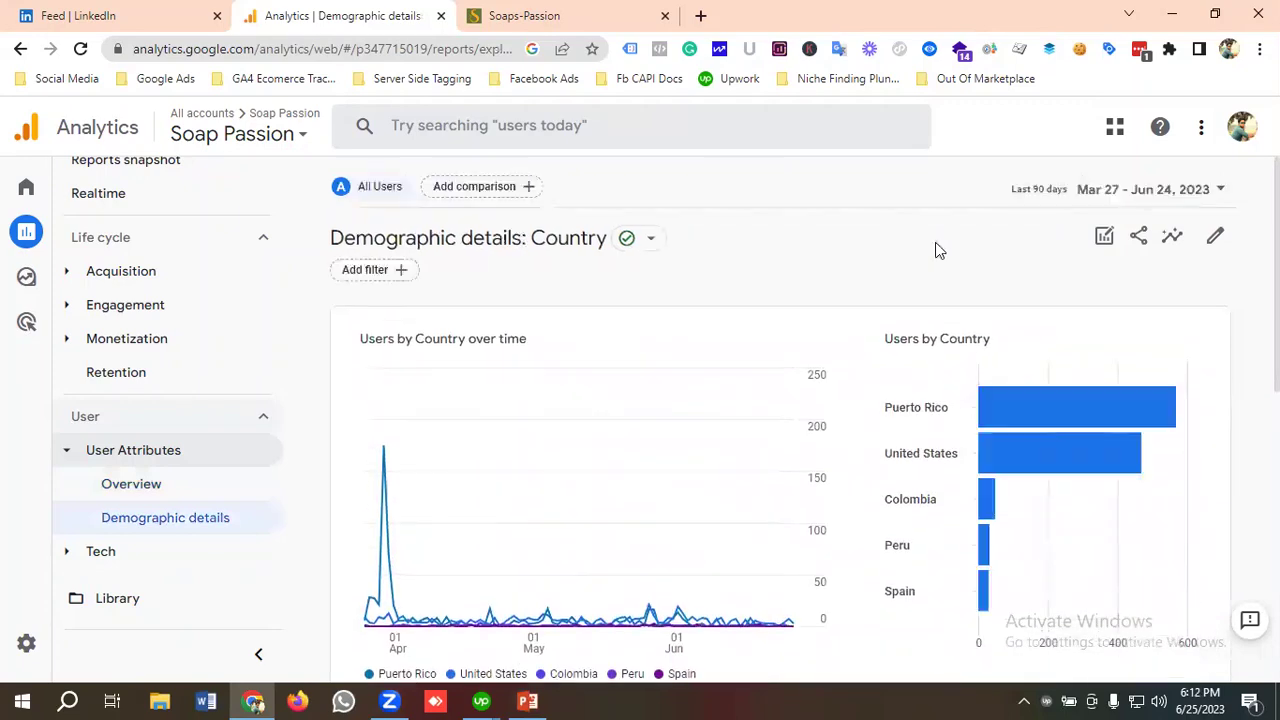
scroll(983, 348, "down", 3)
scroll(980, 352, "down", 1)
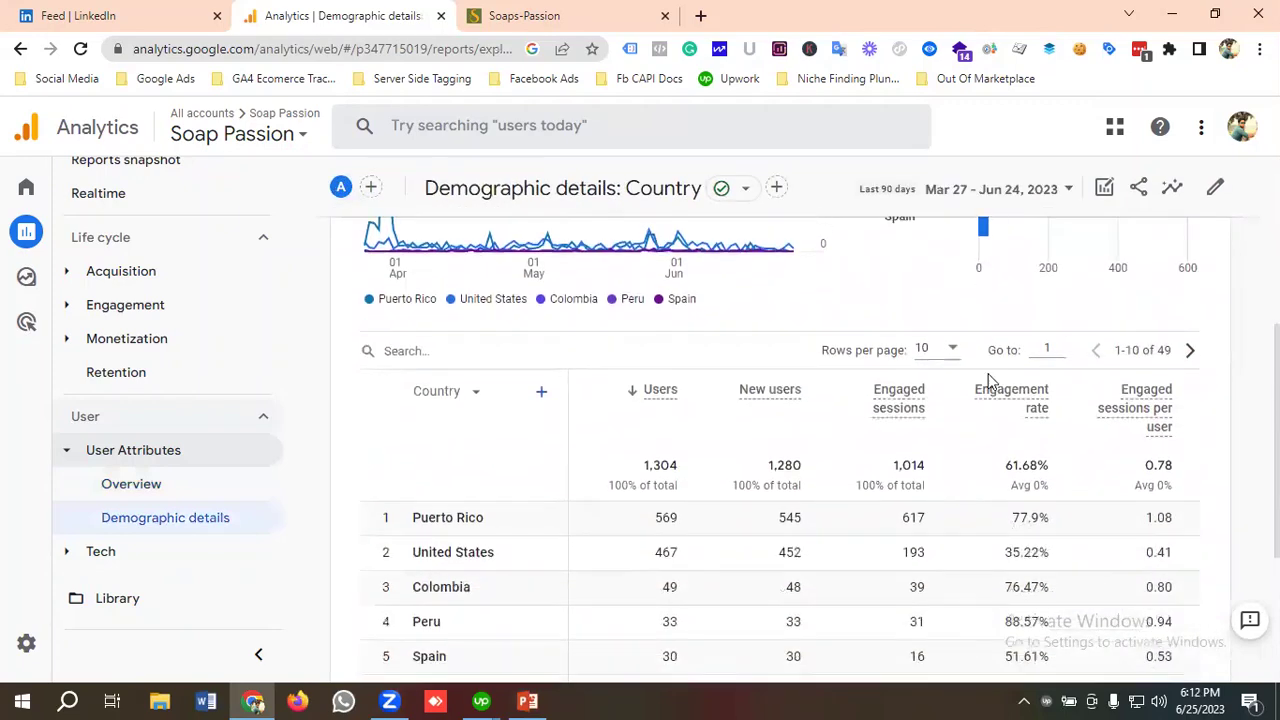
- Show 100 rows per page so all 49 countries appear, and scan the list
left_click(940, 356)
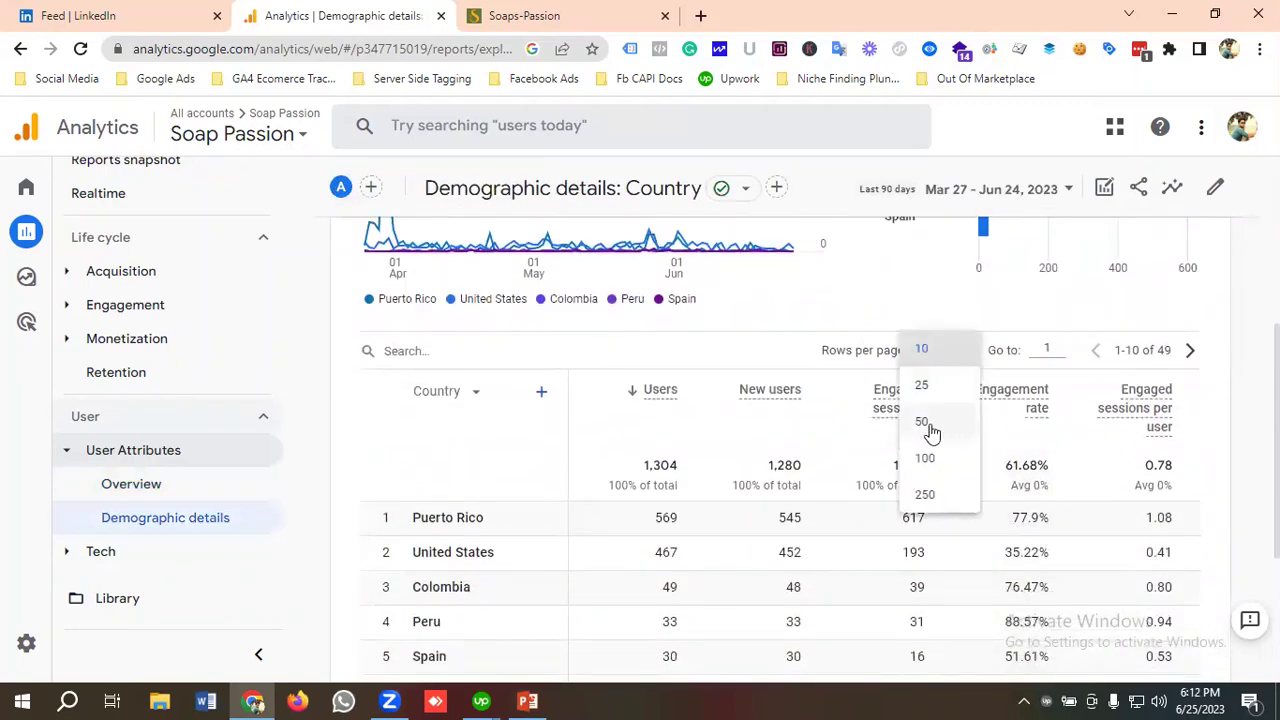
left_click(928, 458)
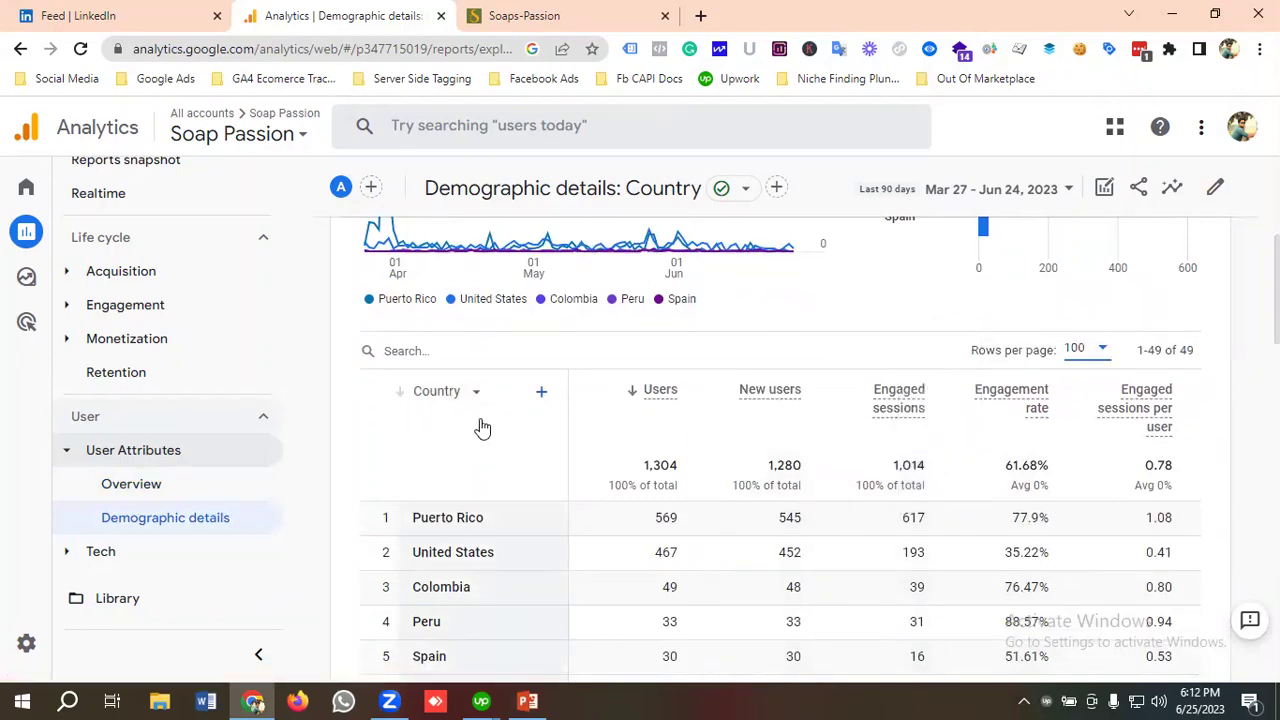
scroll(482, 428, "down", 5)
scroll(502, 424, "down", 5)
scroll(502, 424, "down", 5)
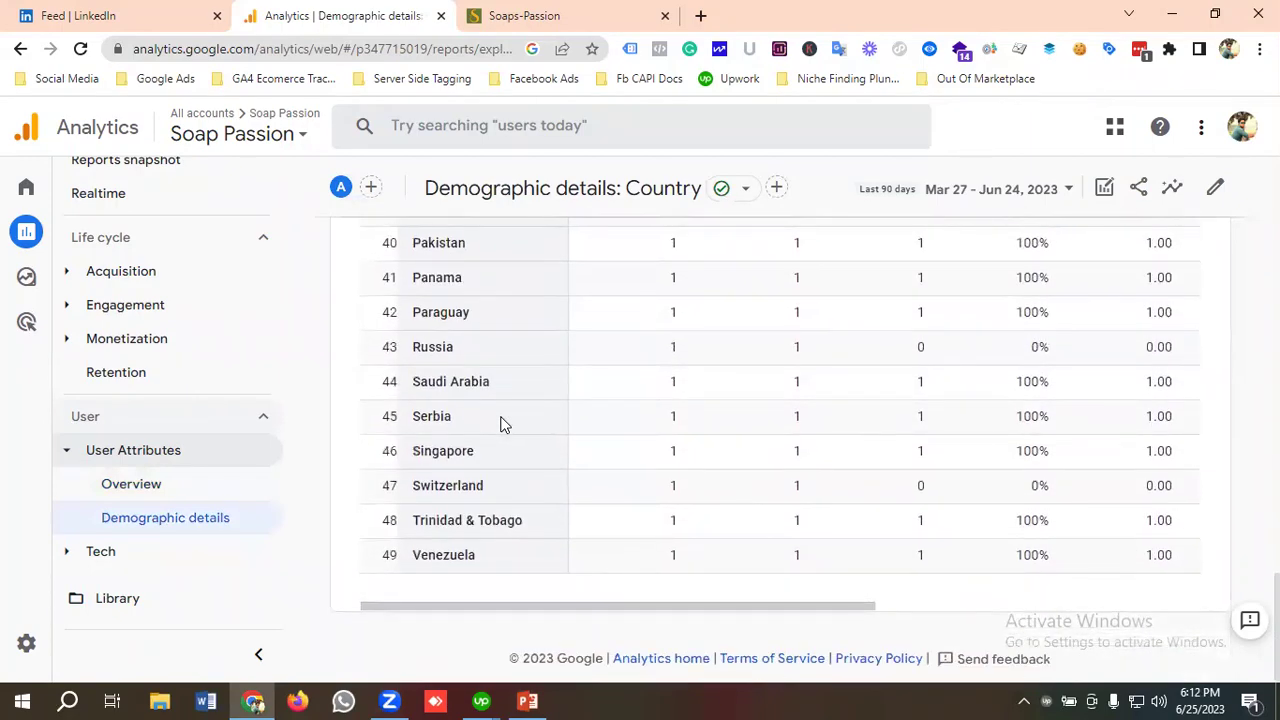
scroll(493, 417, "up", 10)
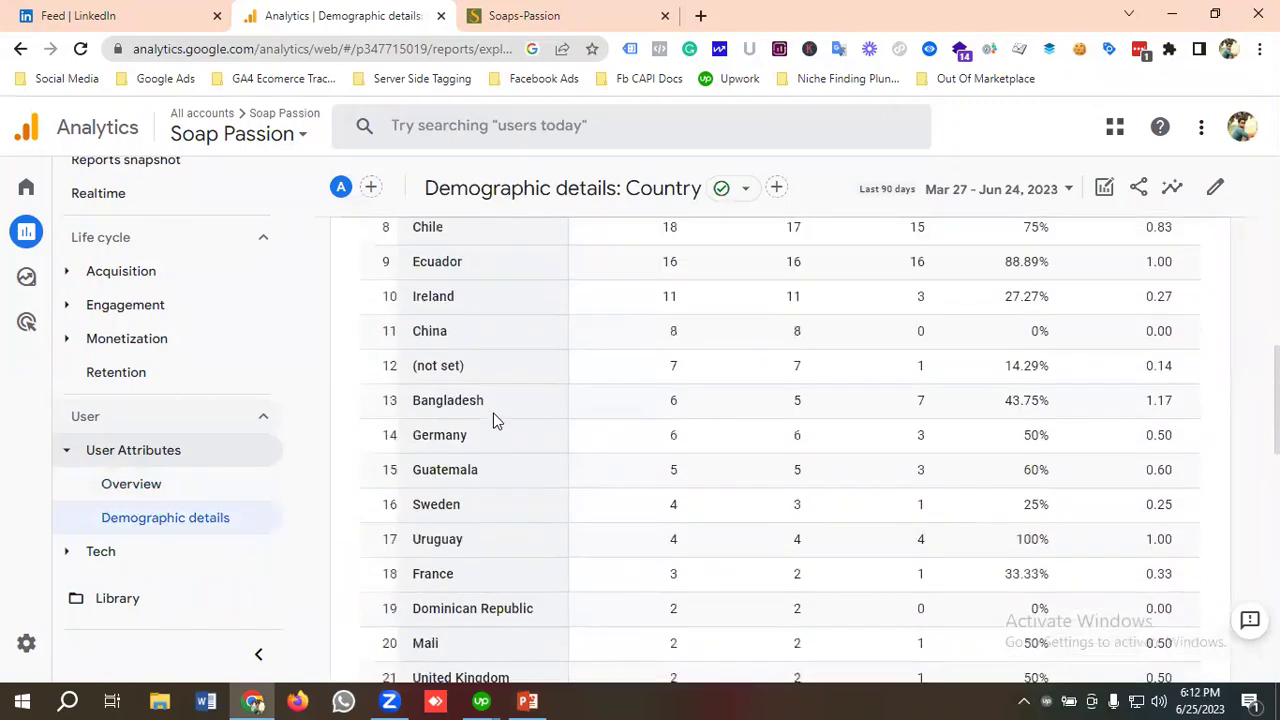
scroll(493, 420, "up", 5)
scroll(493, 420, "down", 3)
scroll(520, 420, "up", 1)
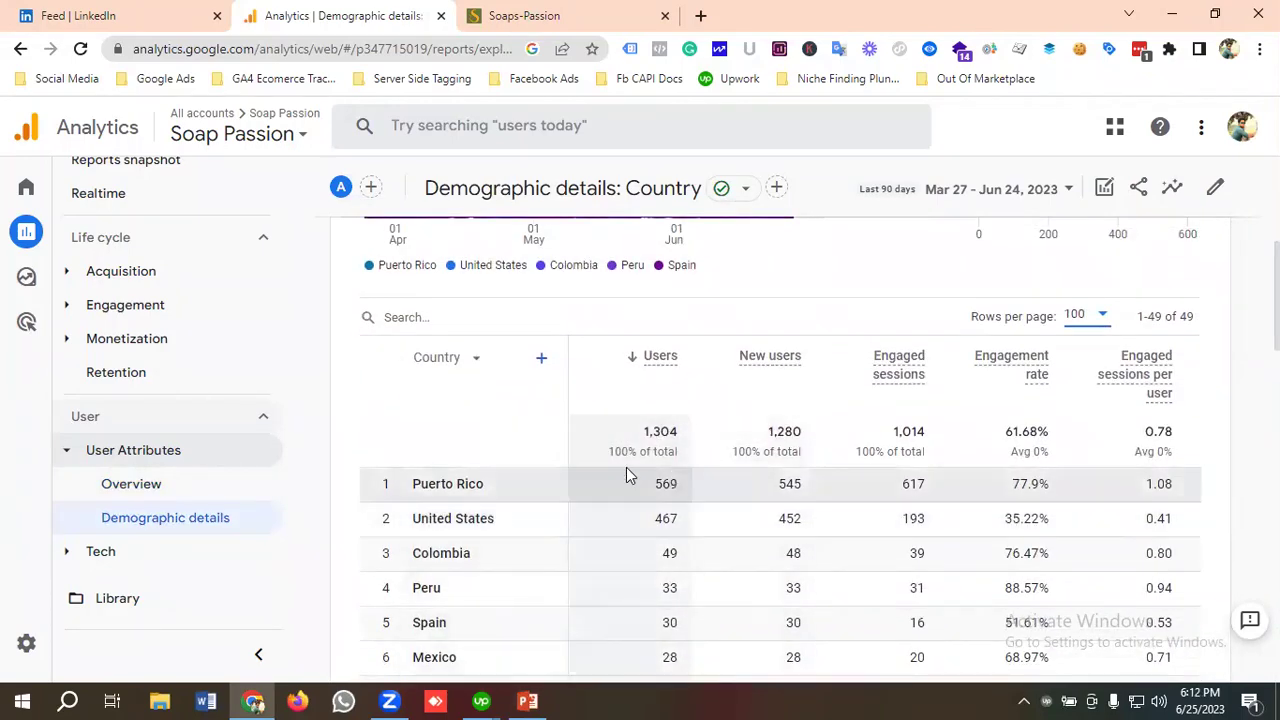
scroll(515, 425, "down", 2)
scroll(529, 434, "up", 2)
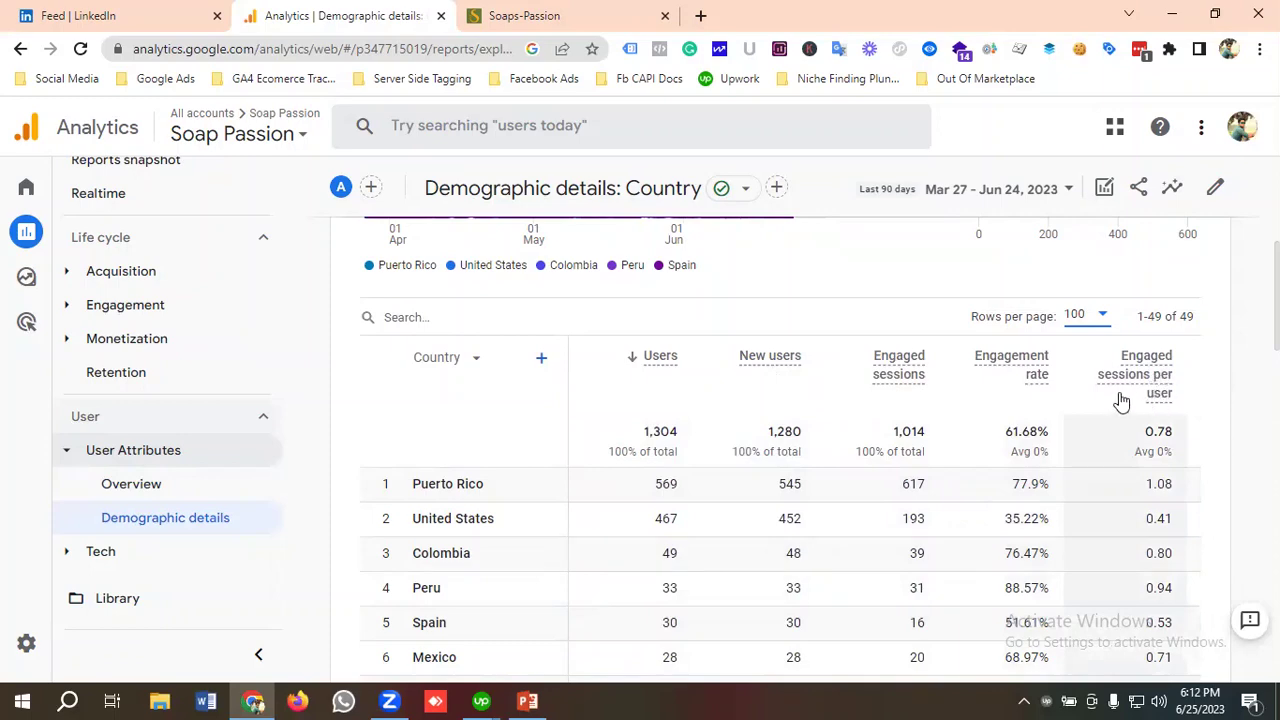
scroll(866, 405, "down", 15)
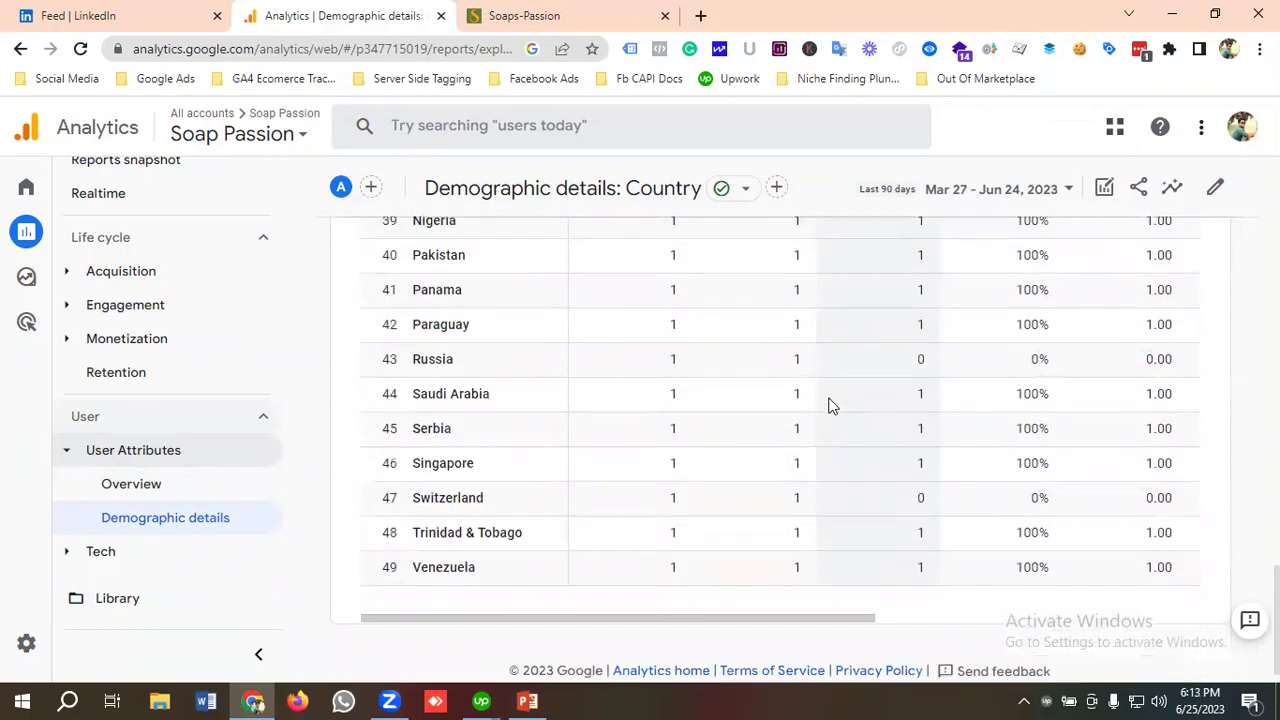
- Page the country table right to reveal event count, conversions and revenue columns
left_click(983, 606)
left_click(1205, 603)
scroll(1135, 565, "up", 8)
scroll(1115, 557, "up", 8)
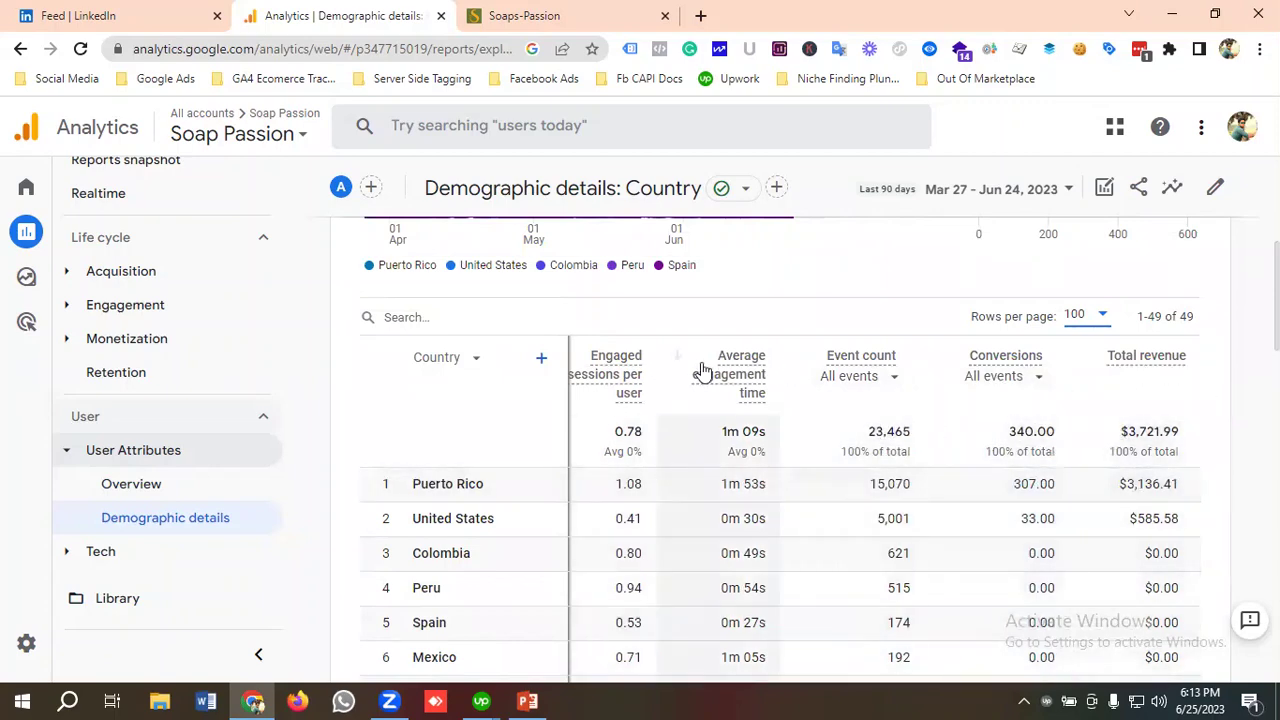
scroll(394, 374, "up", 4)
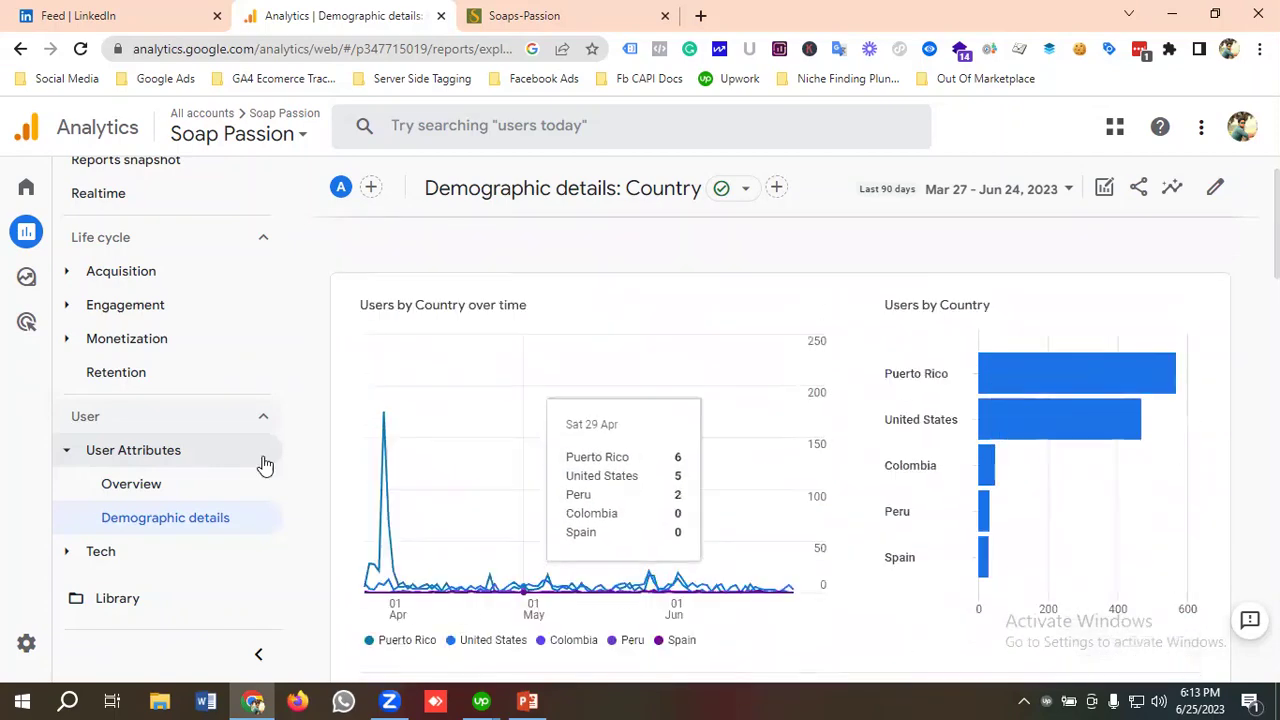
- Return to the User attributes overview after a brief look at the Soaps-Passion storefront tab
left_click(142, 495)
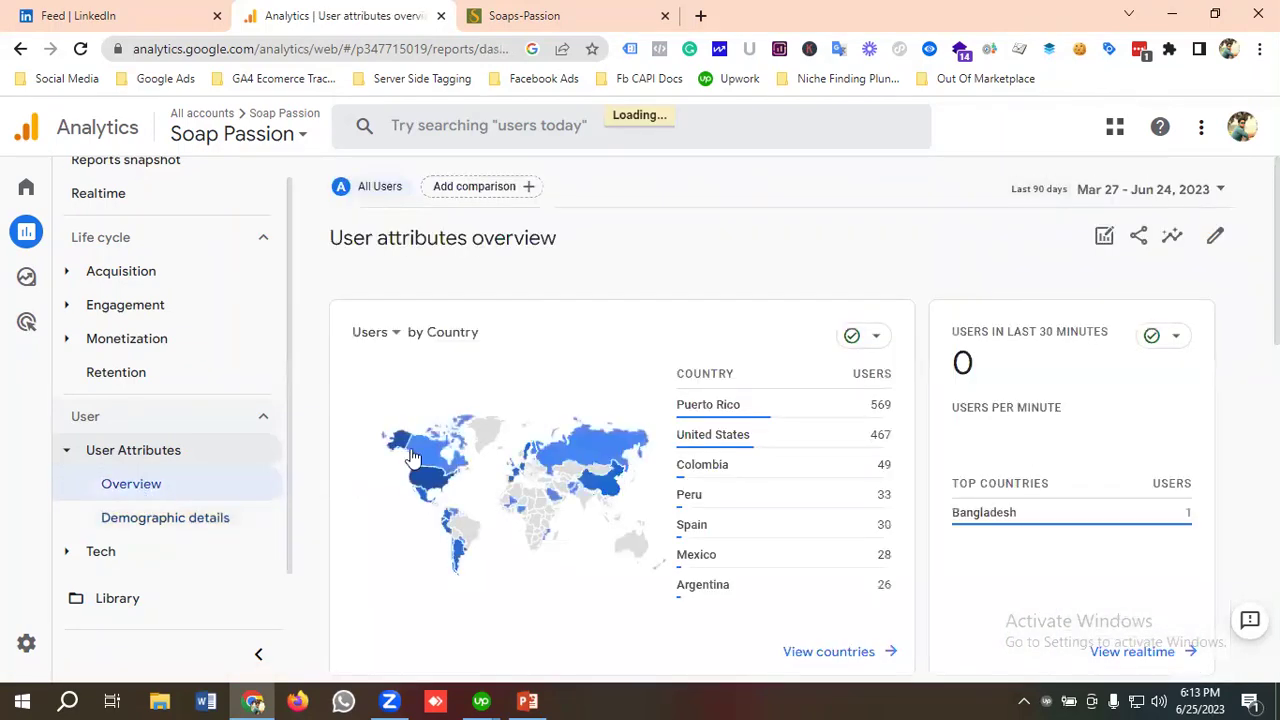
scroll(771, 363, "down", 1)
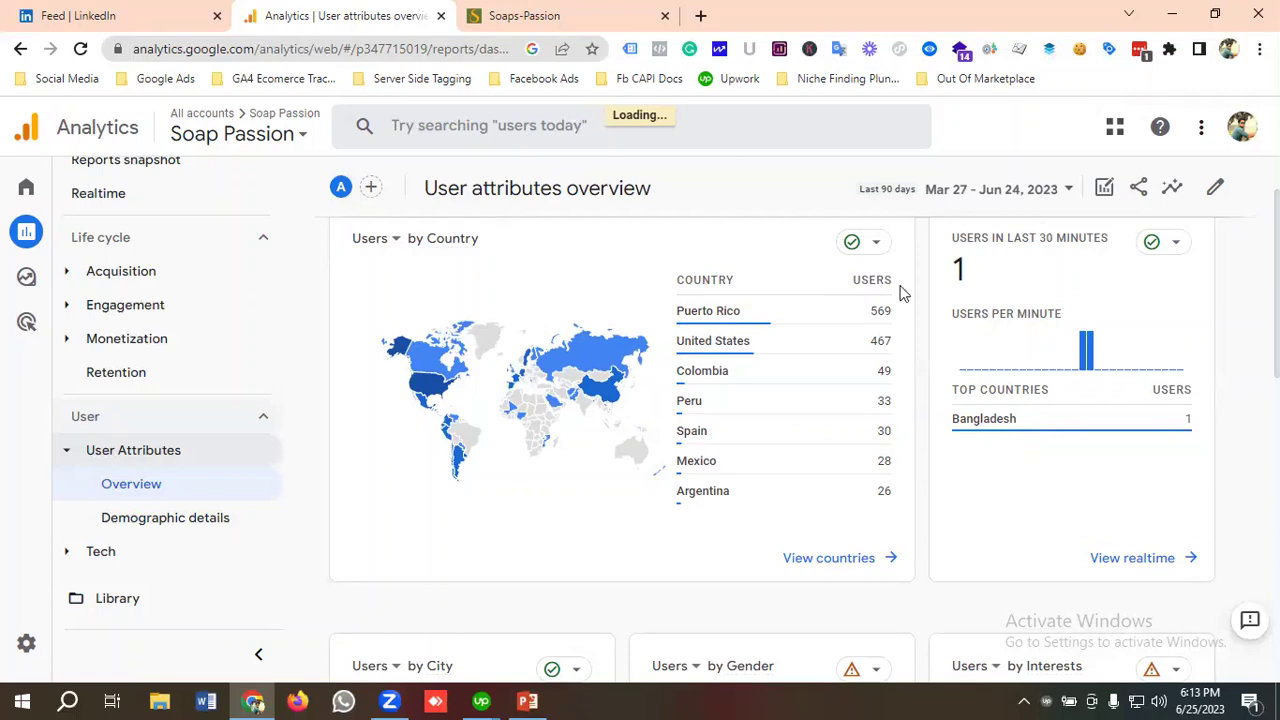
left_click(588, 15)
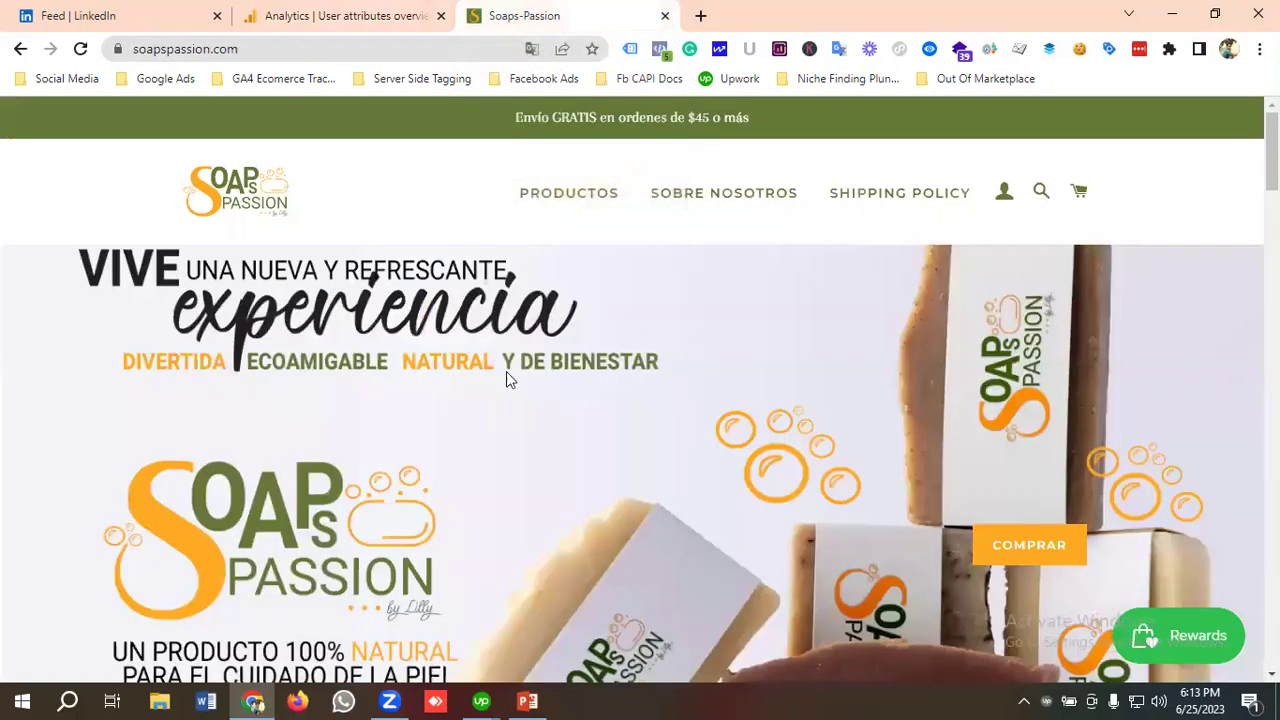
left_click(357, 14)
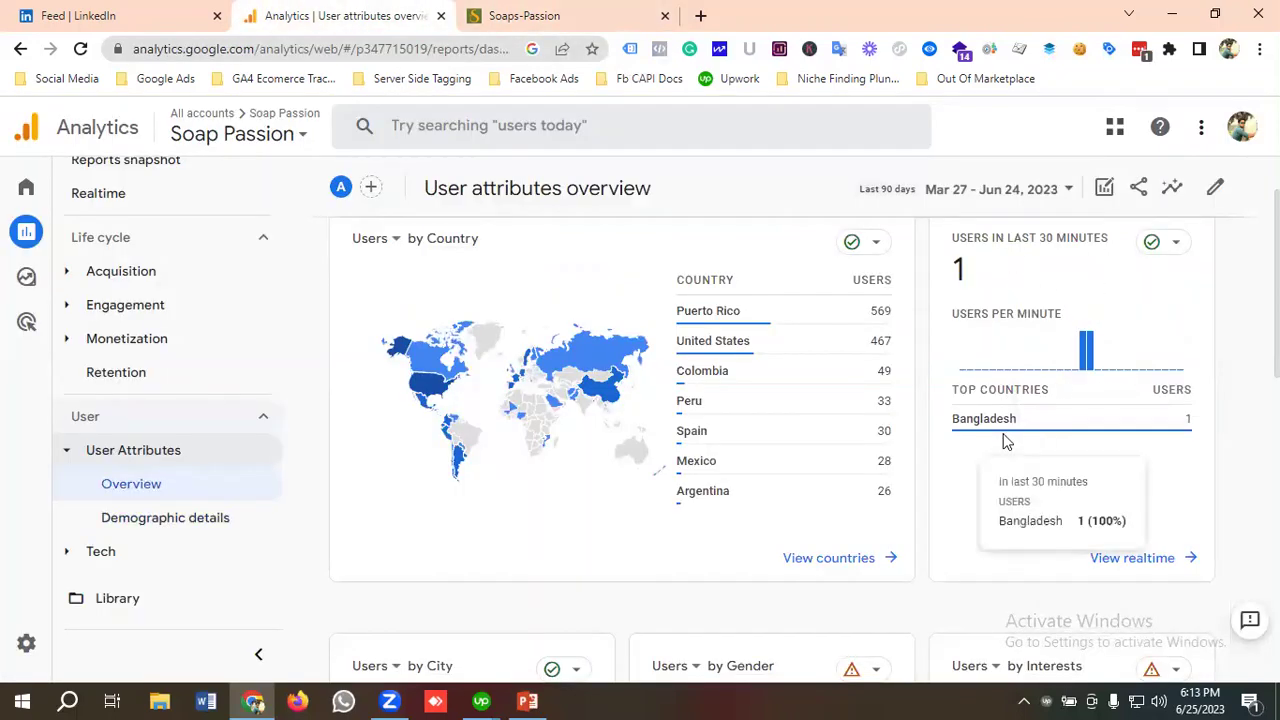
- Review the City (San Juan 380 users), Gender (73.4% female) and Interests cards
mouse_move(1002, 441)
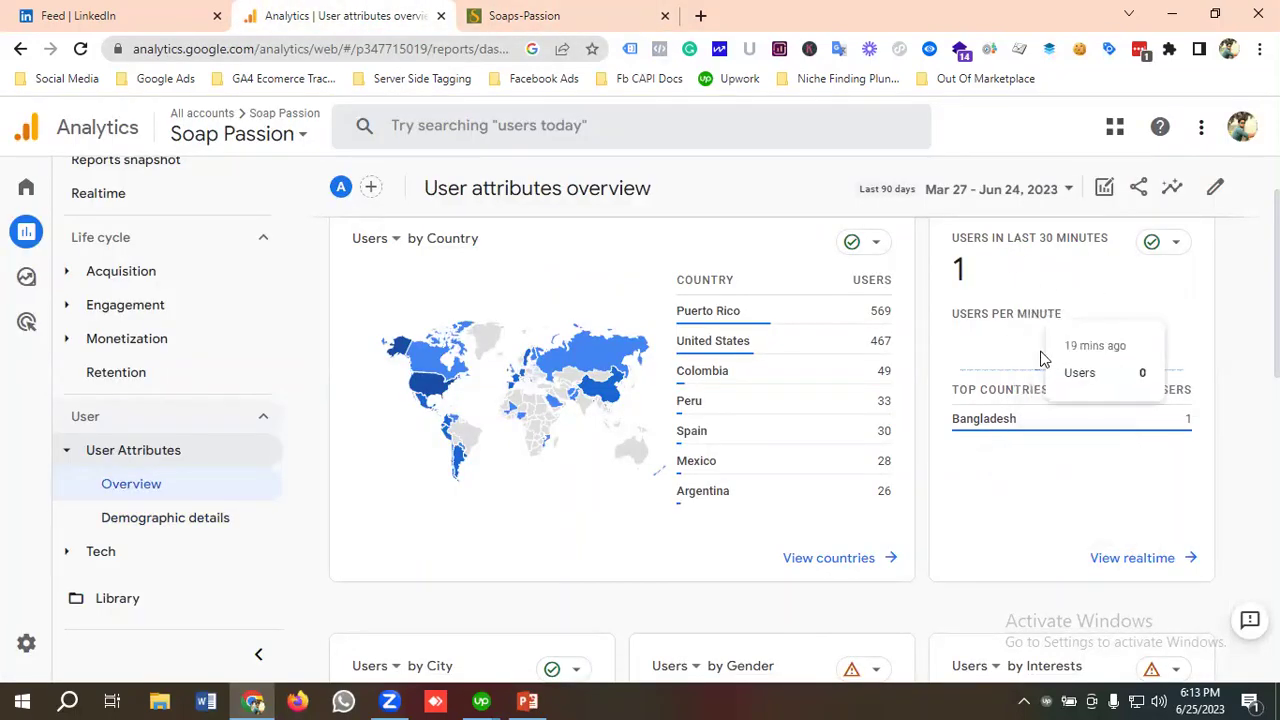
scroll(743, 362, "down", 4)
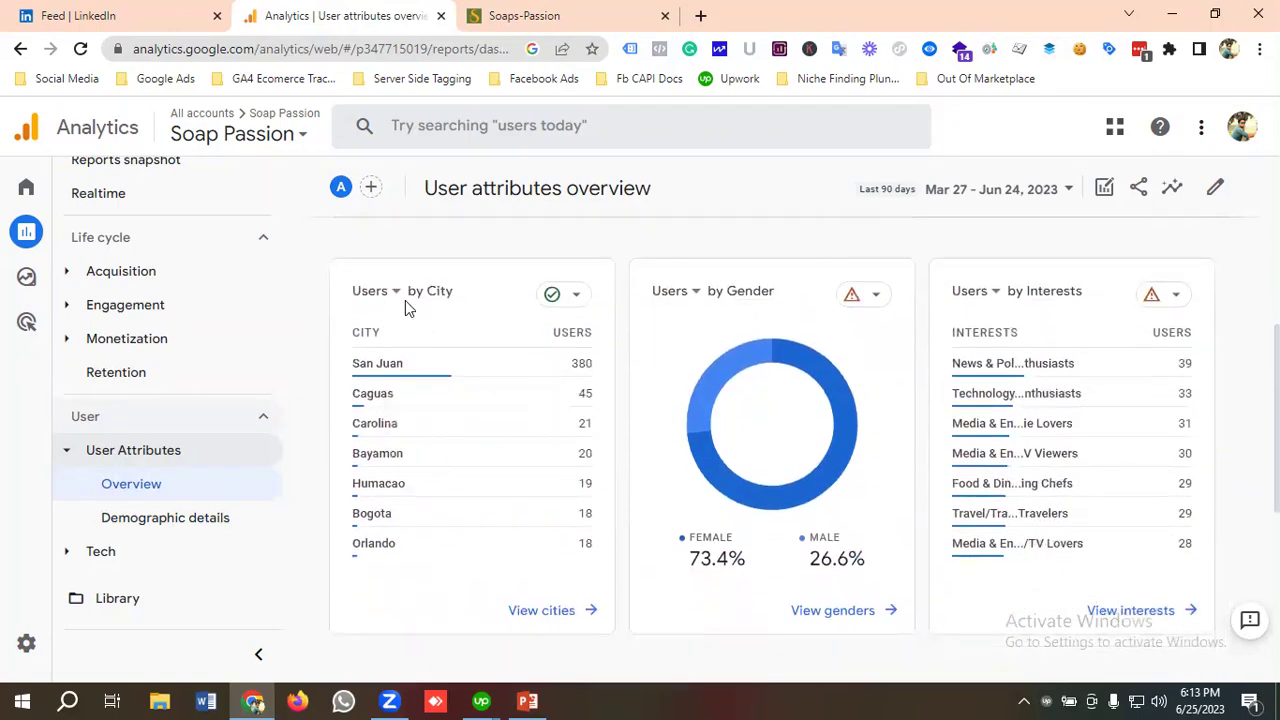
mouse_move(466, 389)
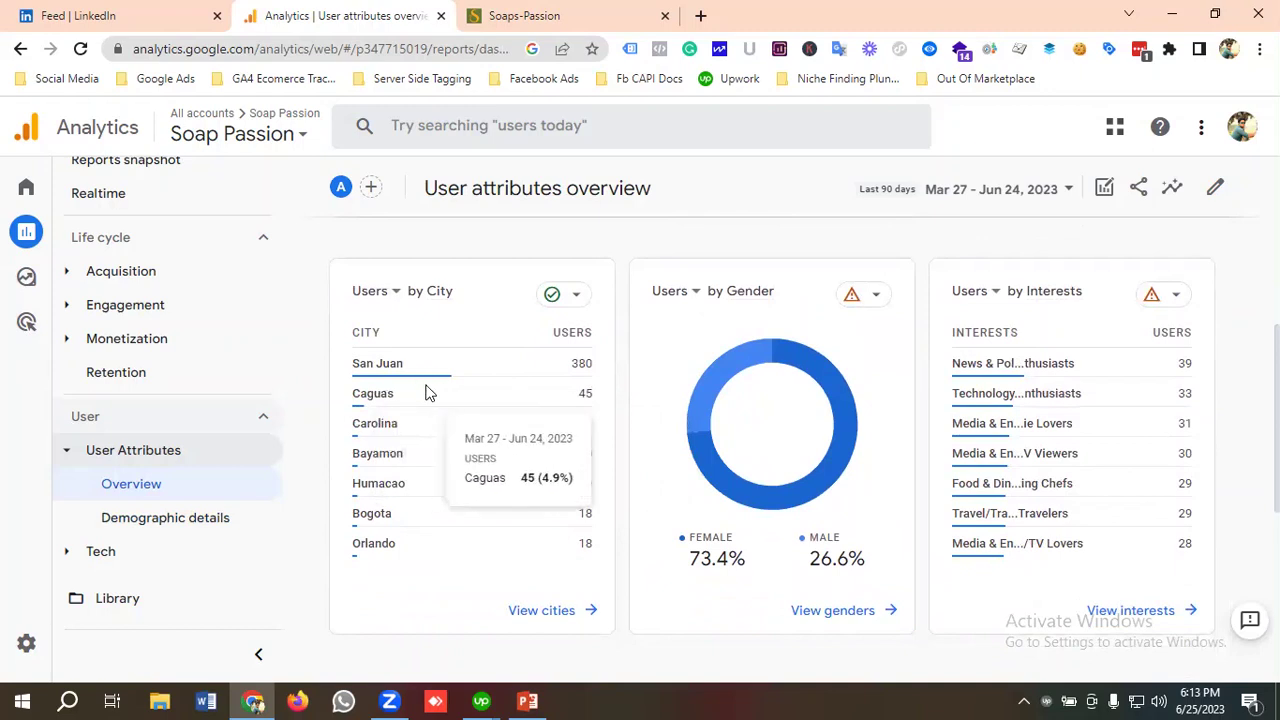
mouse_move(366, 379)
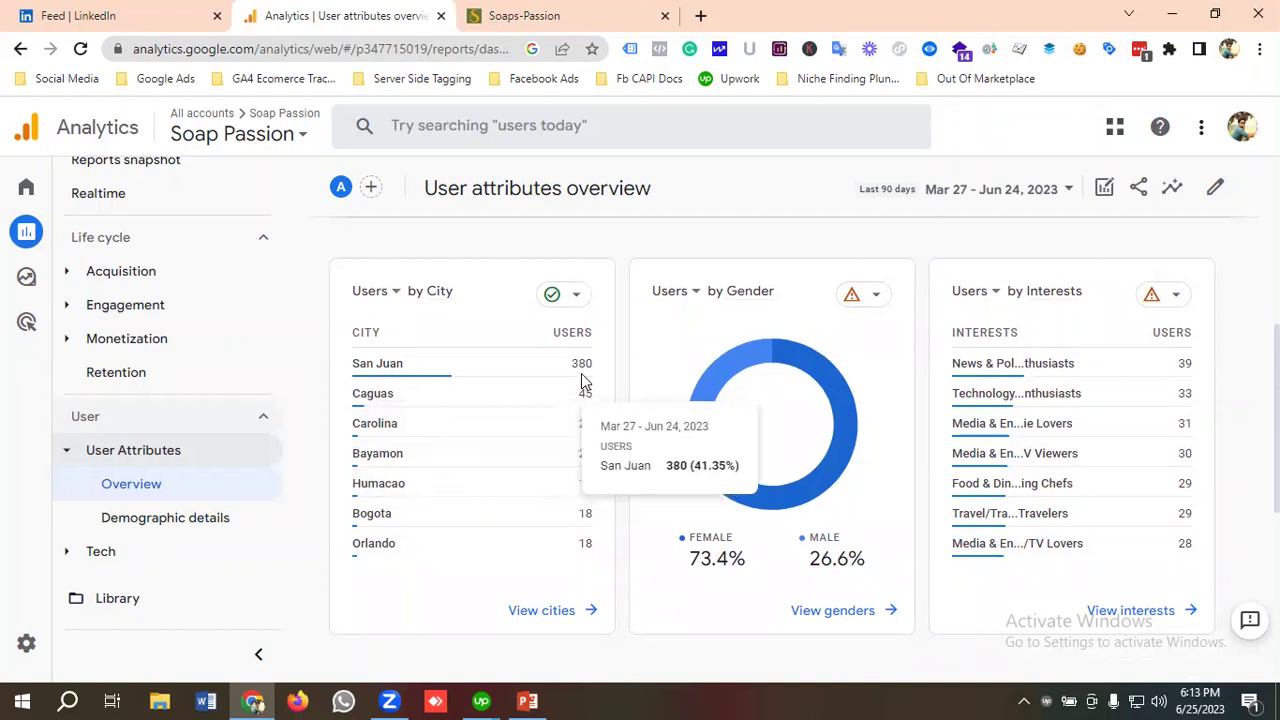
mouse_move(395, 402)
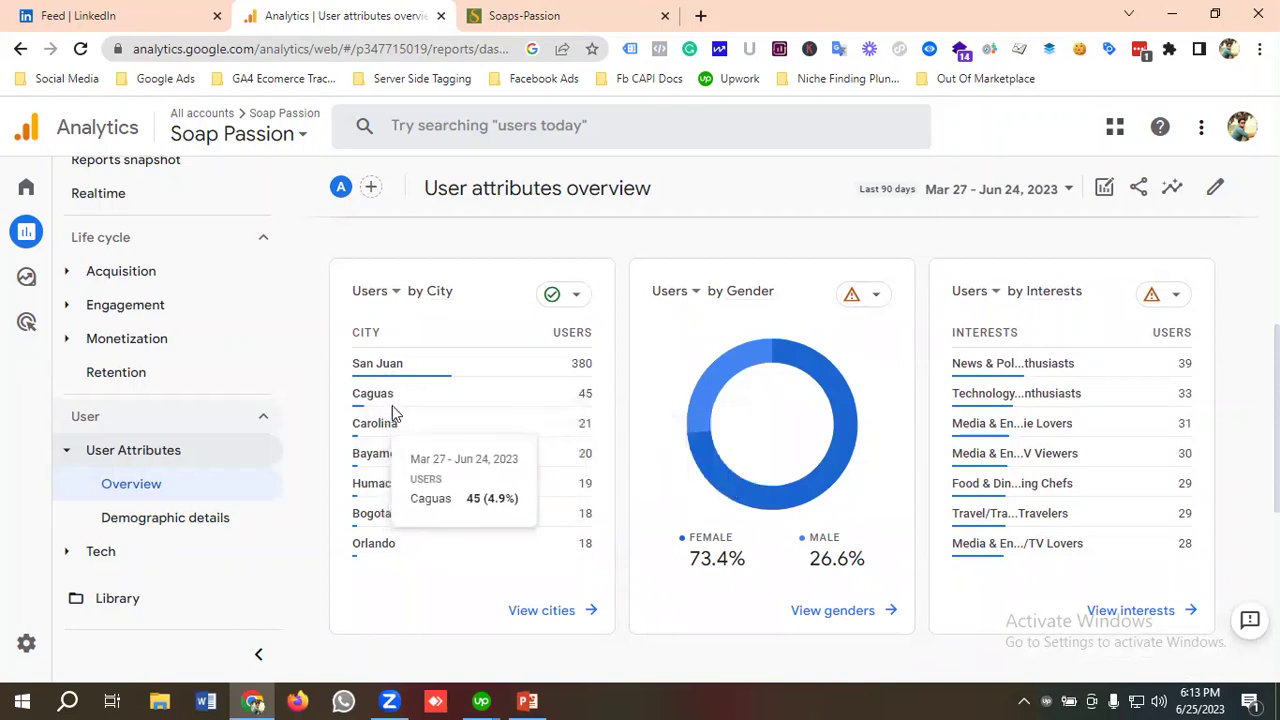
mouse_move(397, 445)
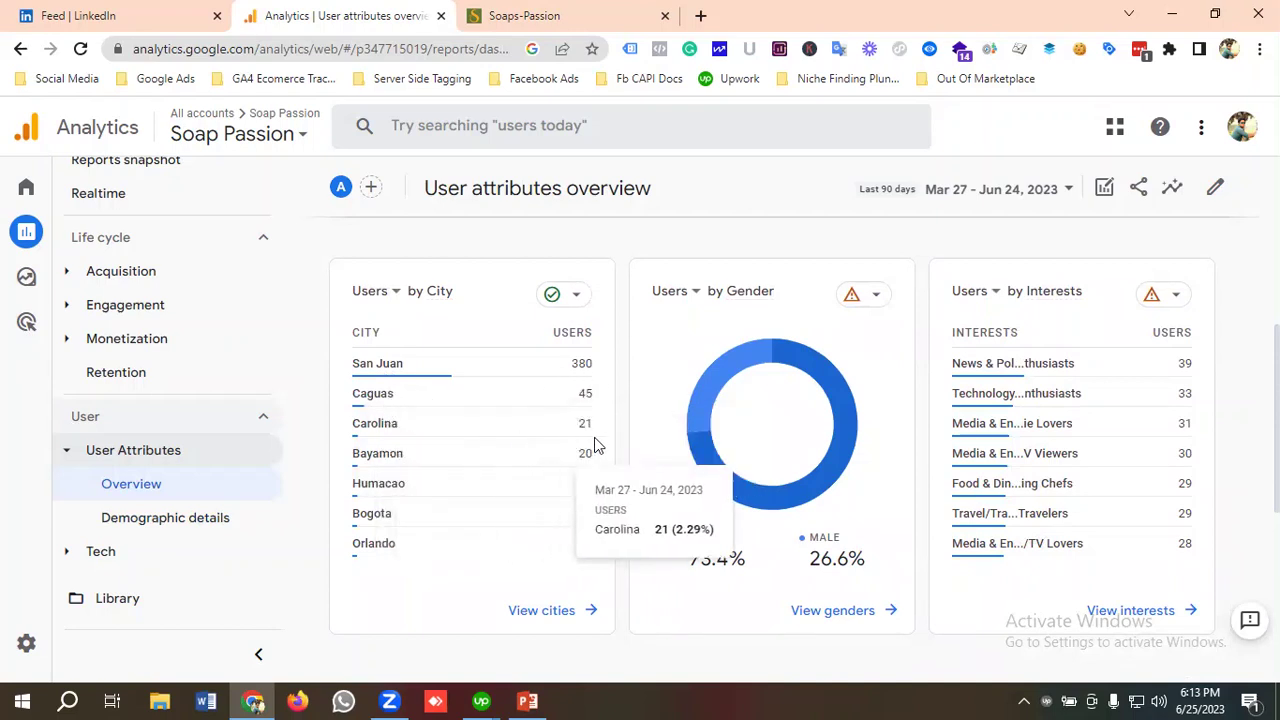
mouse_move(491, 480)
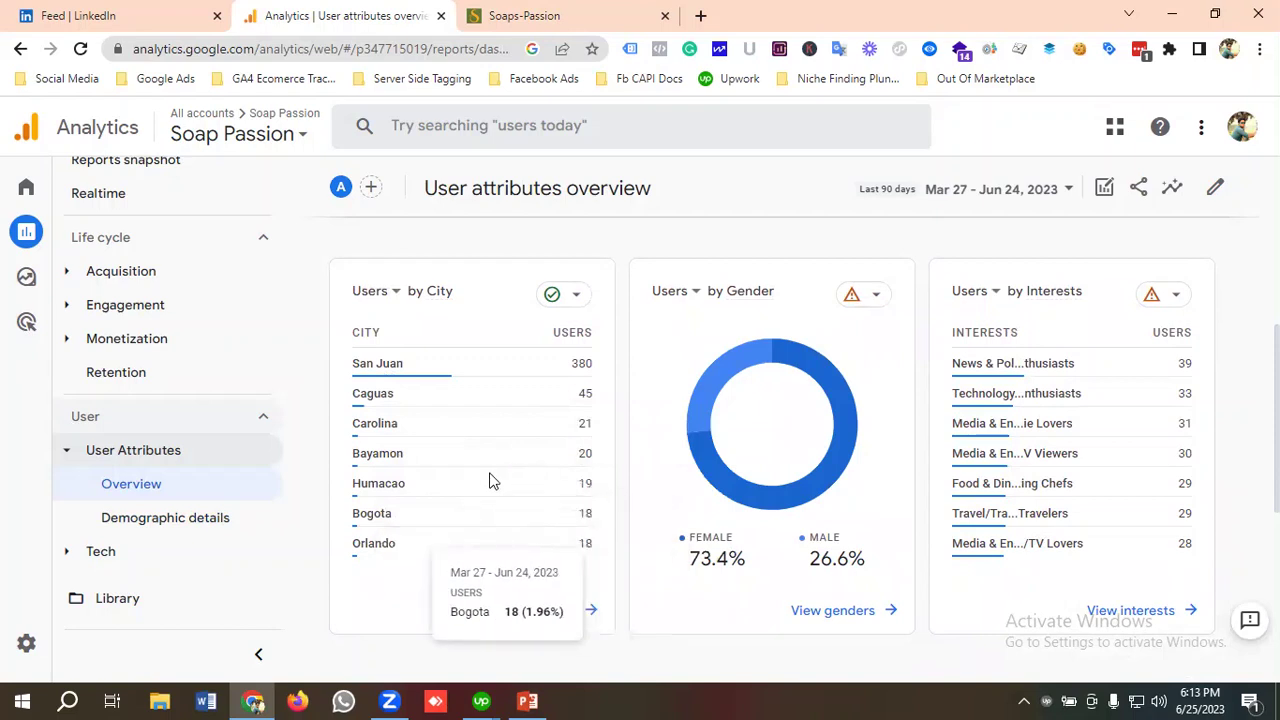
scroll(630, 448, "down", 1)
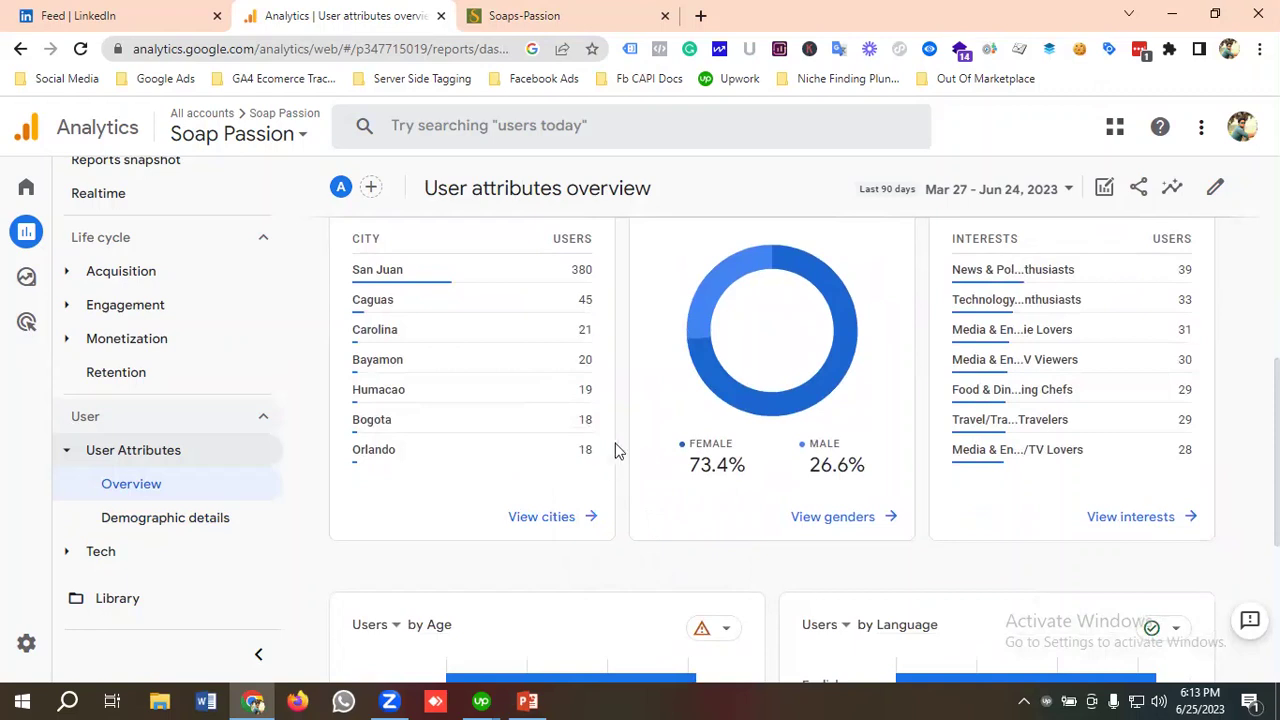
scroll(613, 448, "down", 1)
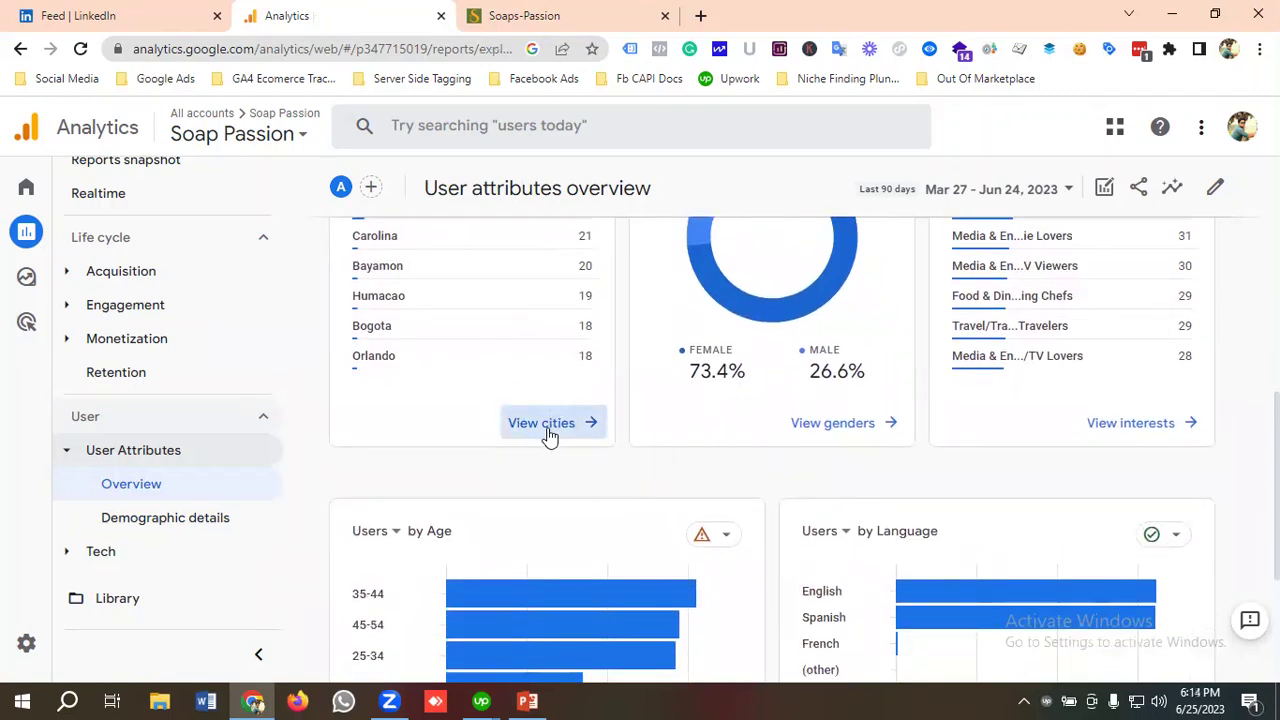
- Open the full city breakdown from the City card's View cities link
left_click(548, 428)
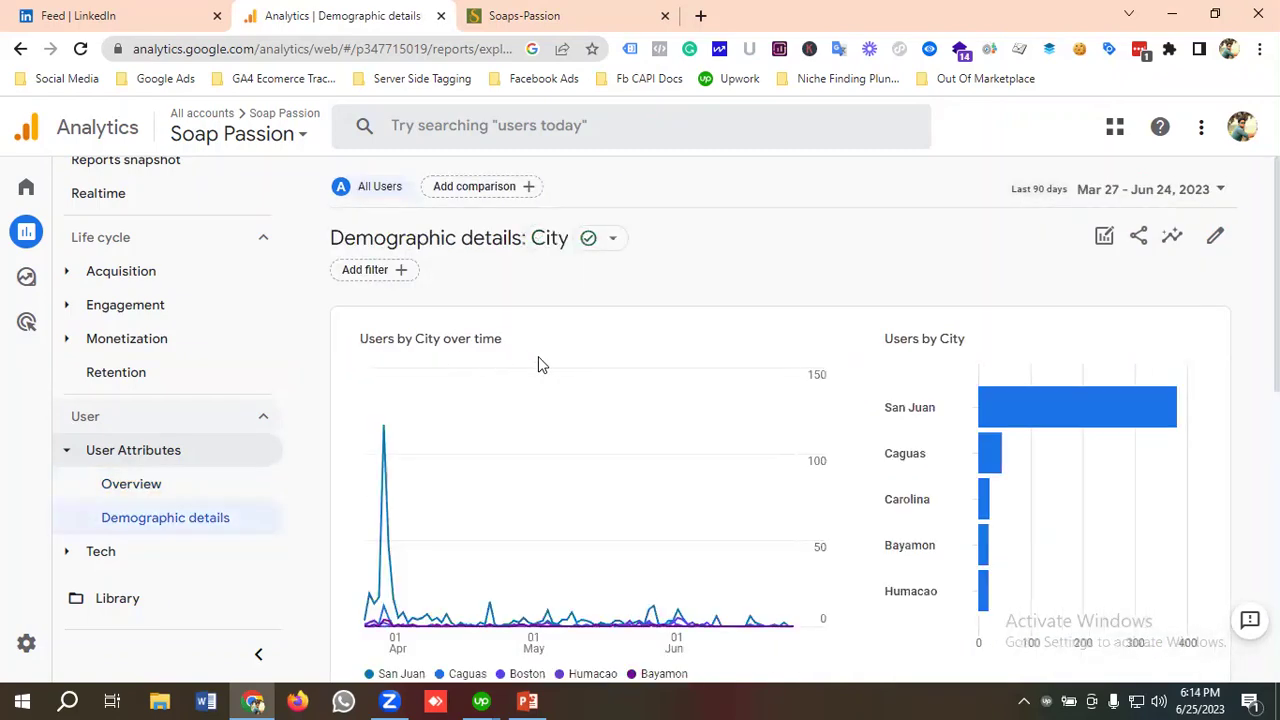
scroll(540, 365, "down", 8)
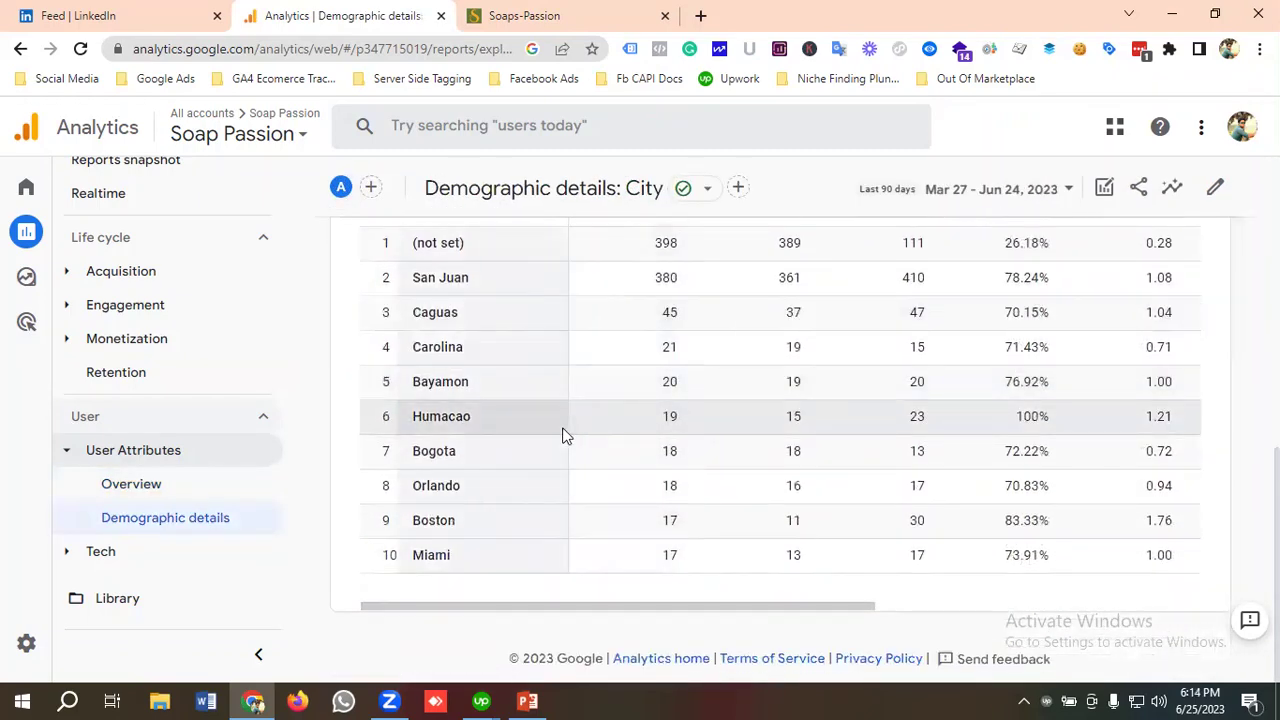
scroll(810, 428, "up", 6)
scroll(860, 424, "down", 3)
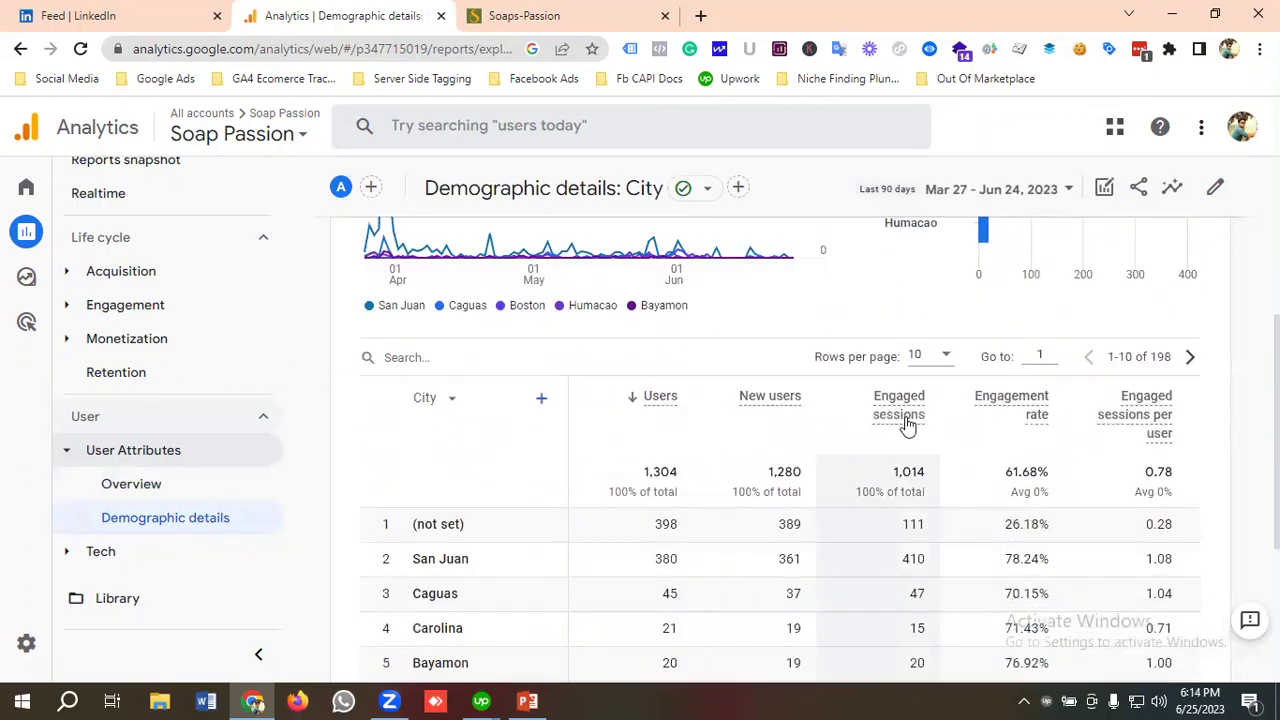
- Show 50 cities per page (1-50 of 198), then return to the User attributes overview
left_click(936, 362)
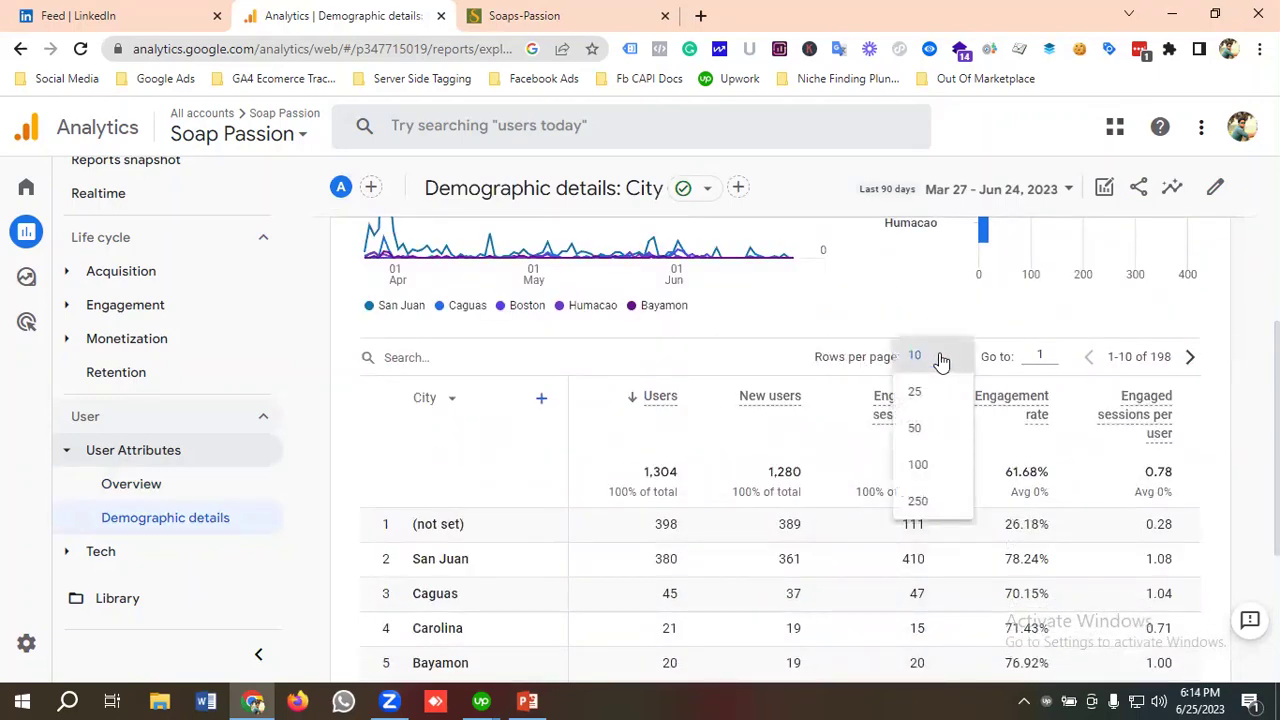
left_click(922, 437)
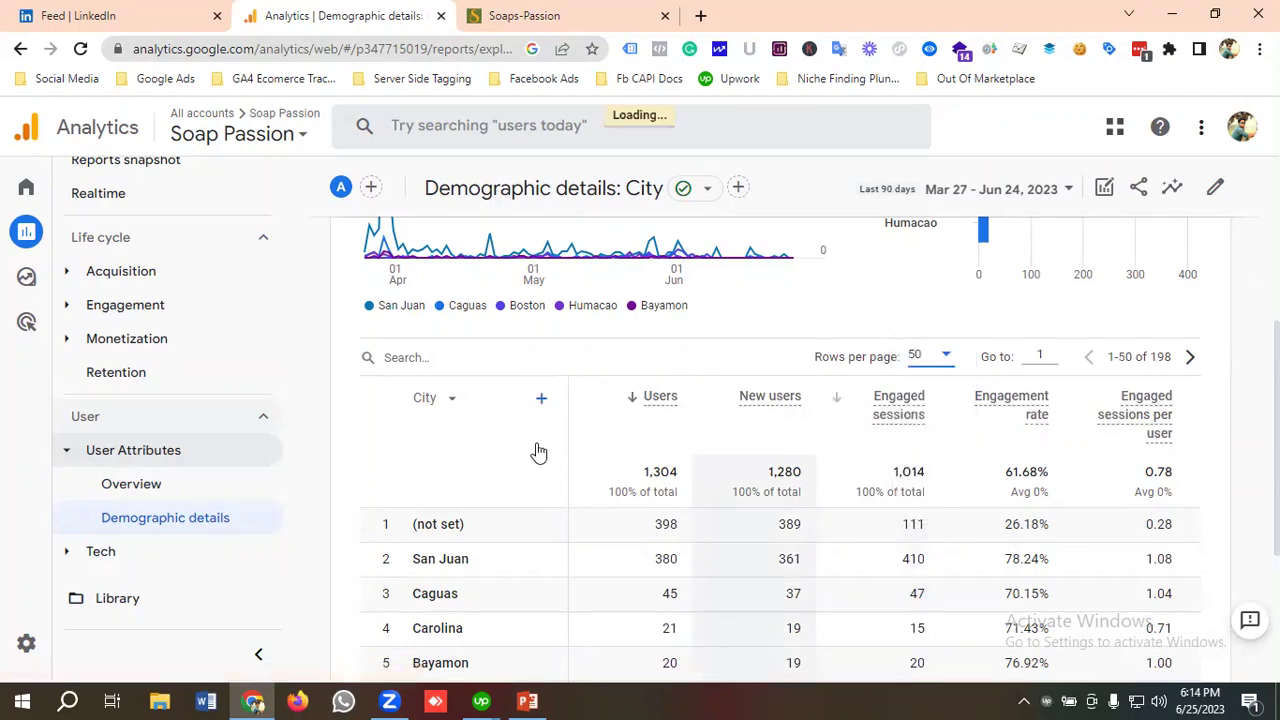
scroll(543, 449, "down", 3)
scroll(538, 445, "down", 10)
scroll(538, 445, "down", 3)
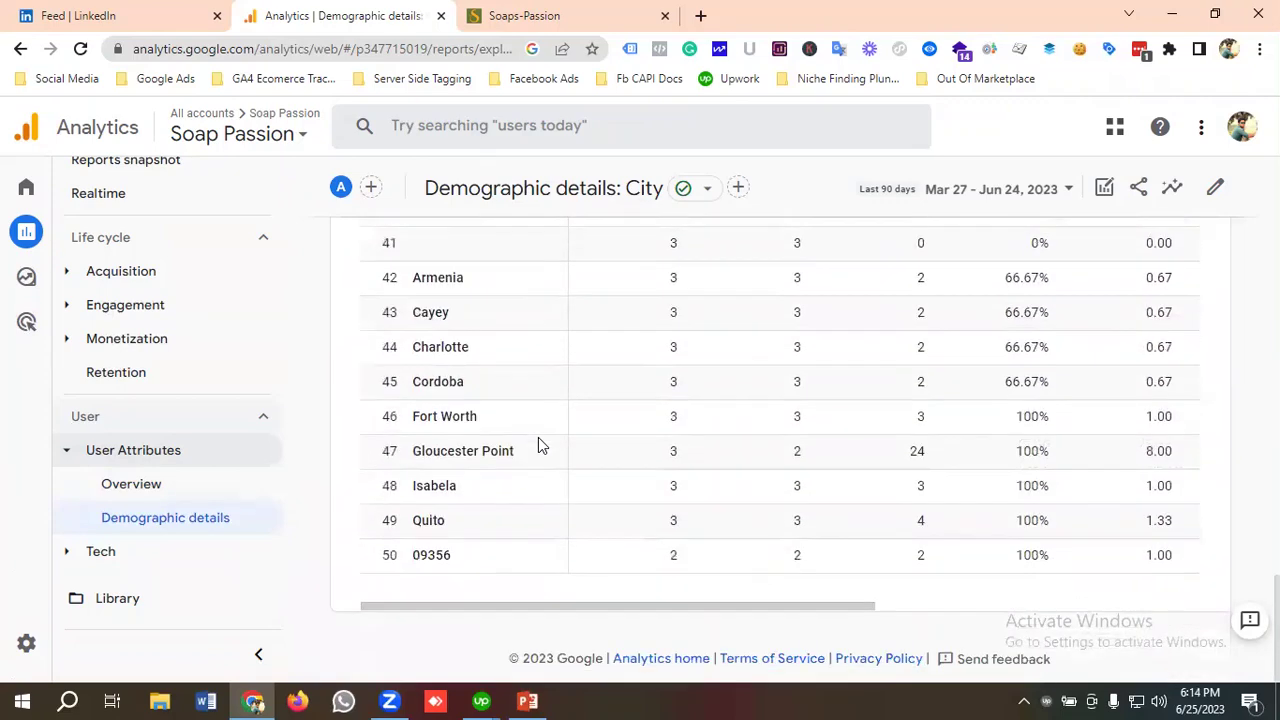
scroll(505, 447, "up", 5)
scroll(505, 447, "up", 8)
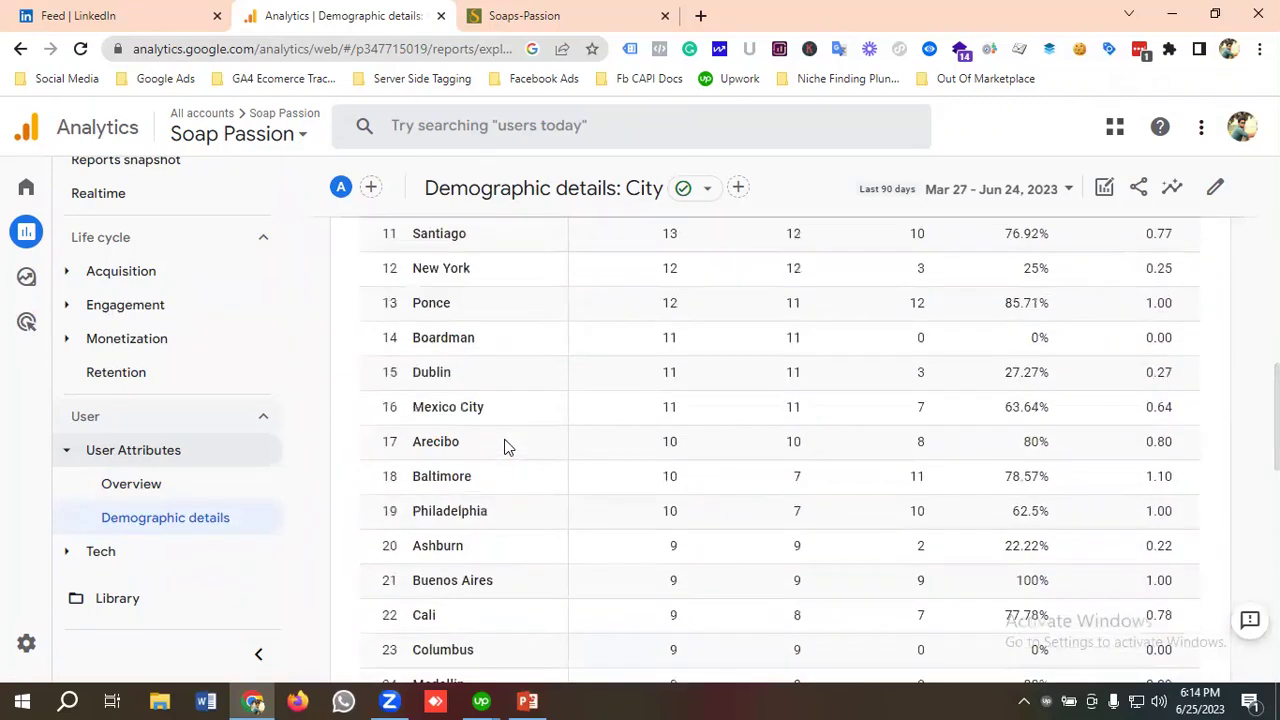
left_click(150, 490)
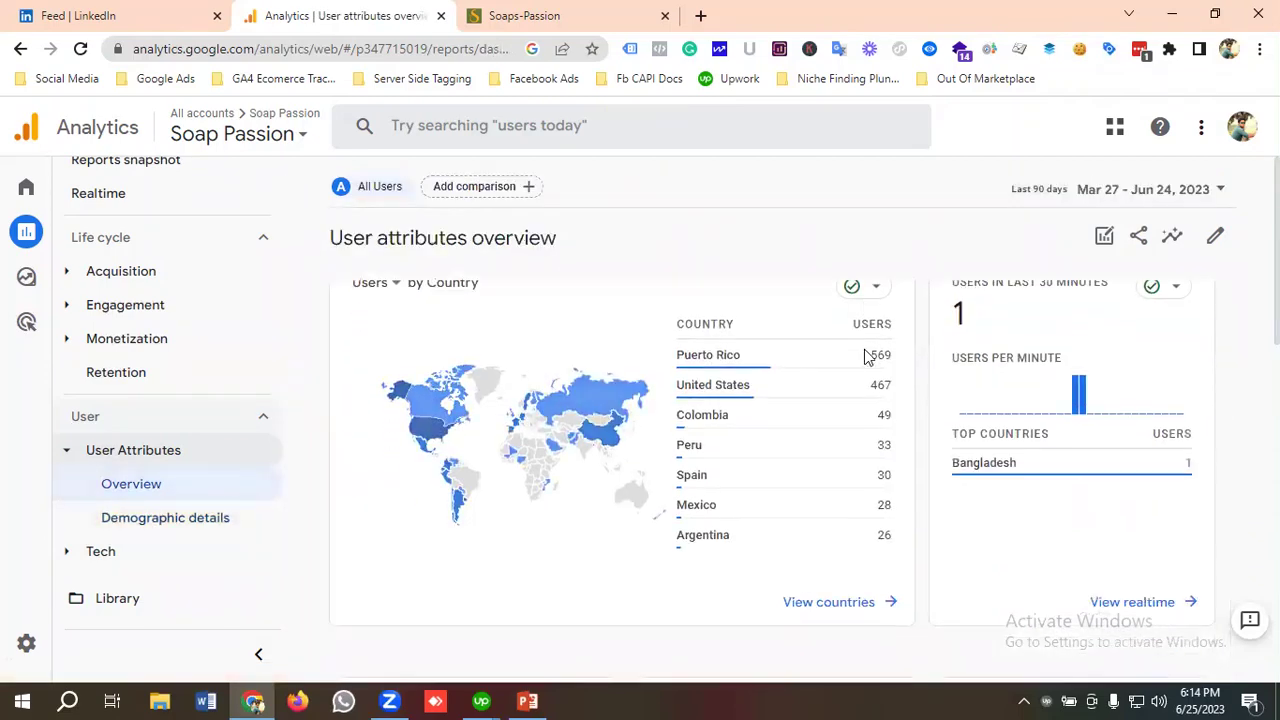
- Review the country, city, gender and interests cards, then switch to the Soaps-Passion storefront
scroll(866, 357, "down", 2)
scroll(866, 353, "down", 3)
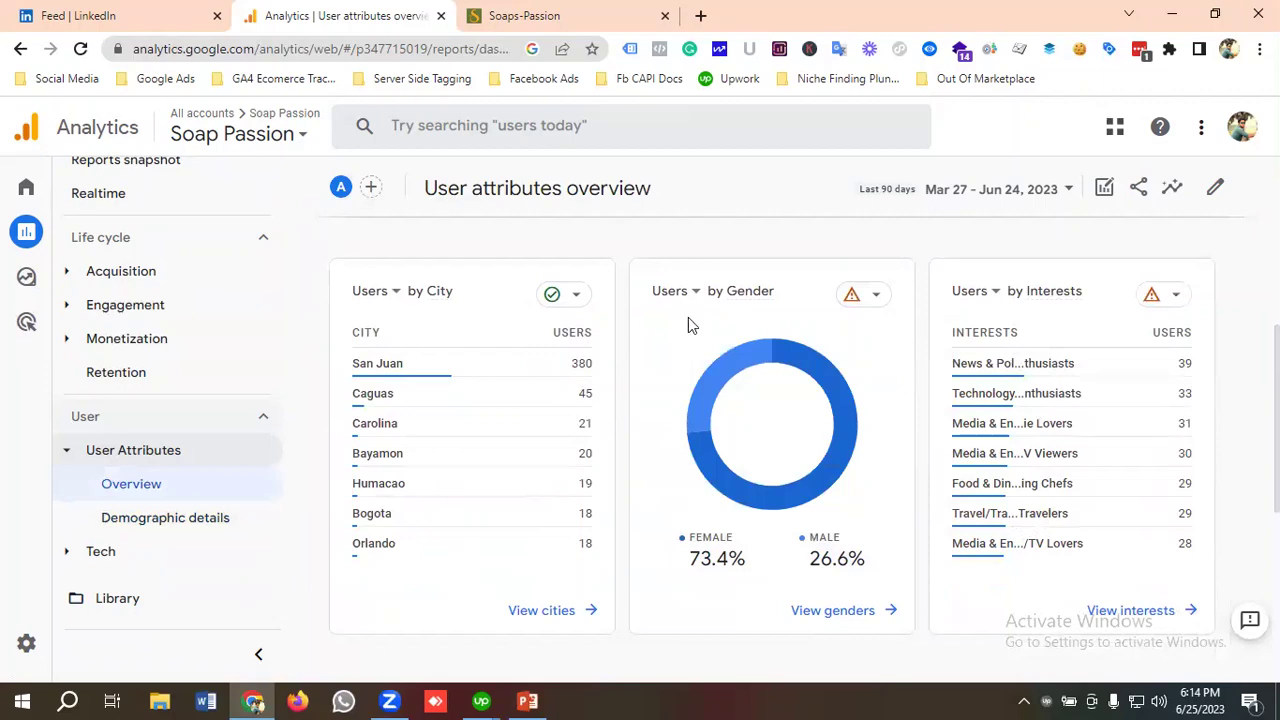
scroll(774, 324, "down", 1)
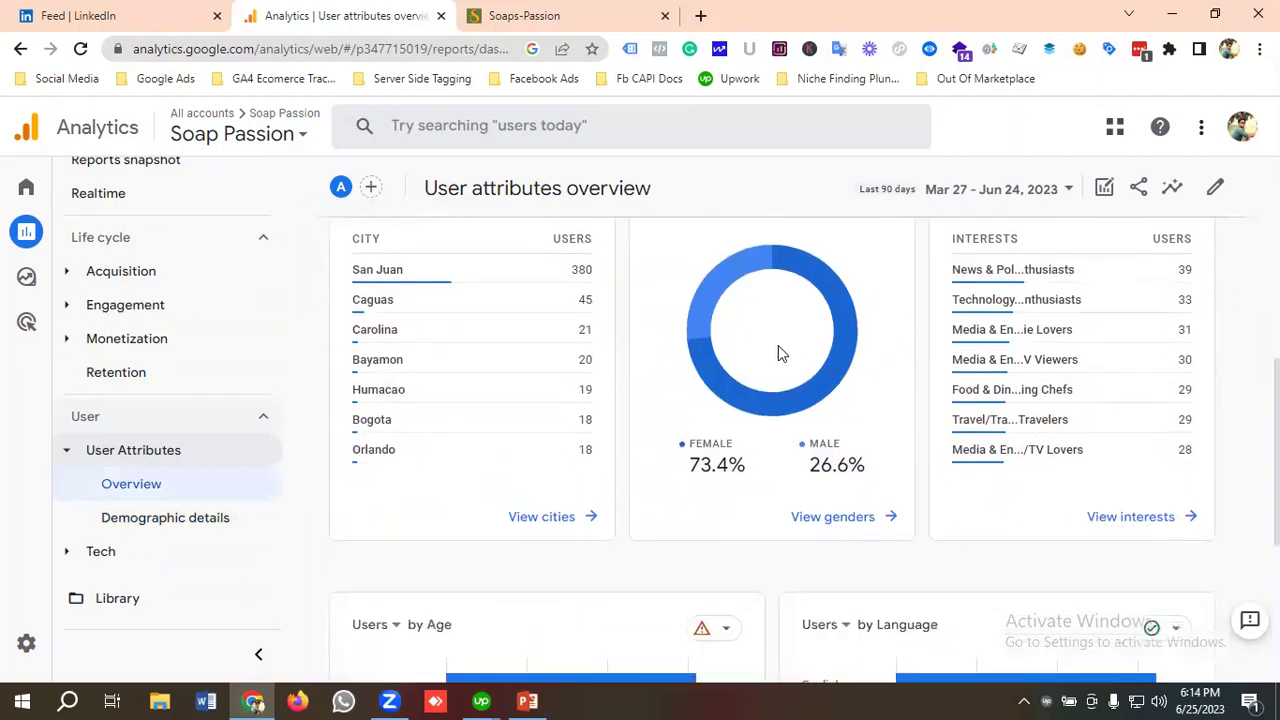
scroll(780, 347, "up", 1)
scroll(780, 330, "down", 1)
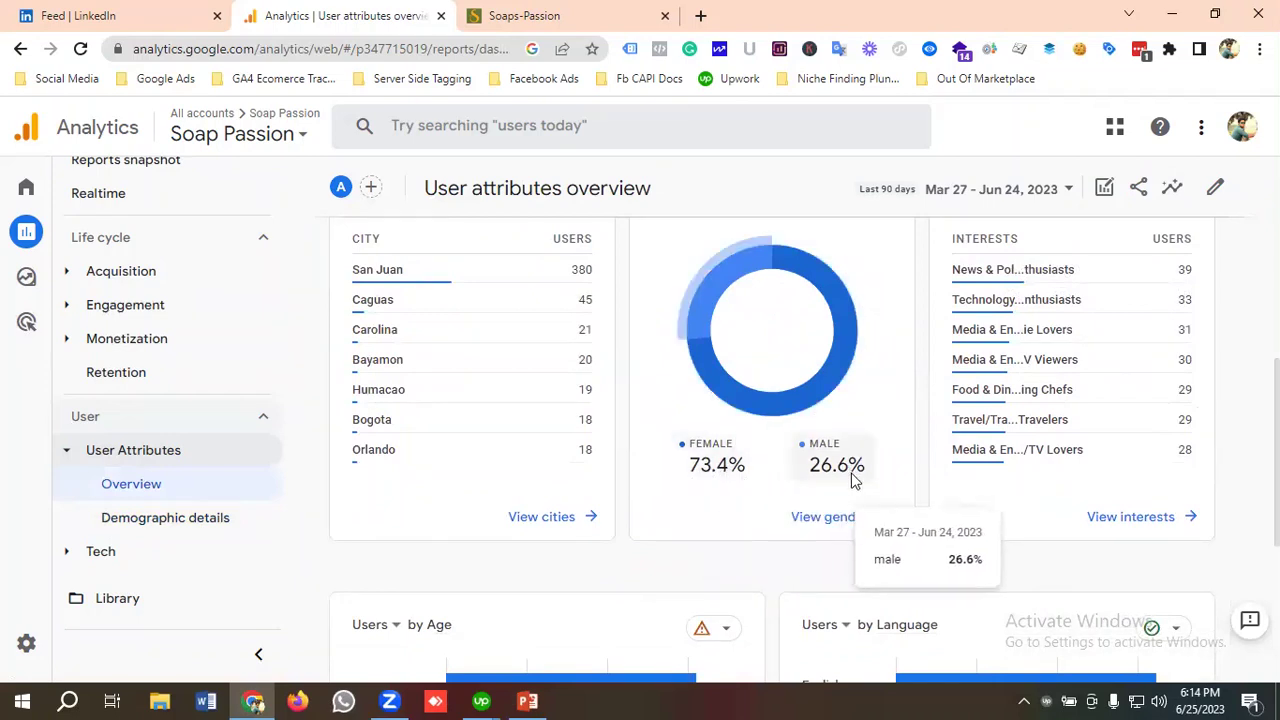
scroll(810, 422, "up", 1)
scroll(810, 422, "up", 3)
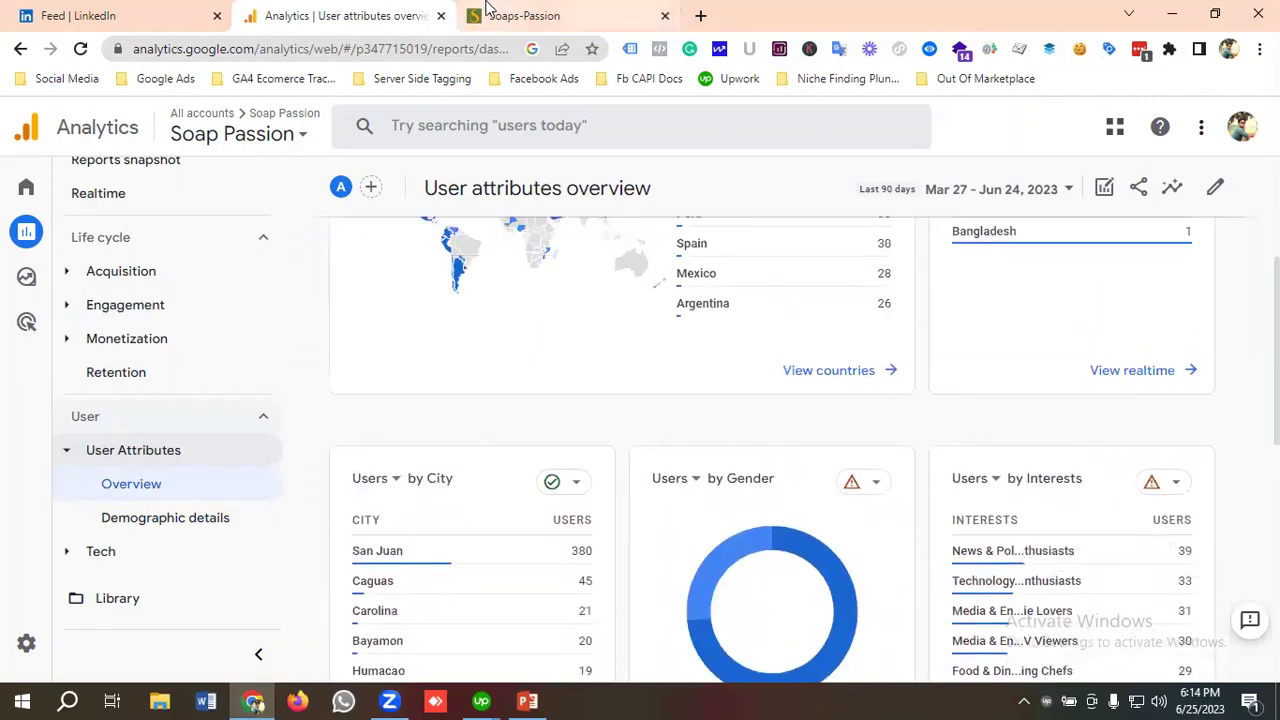
left_click(521, 15)
- Browse the Soaps-Passion storefront page, then return to the Analytics User attributes overview
scroll(459, 470, "down", 15)
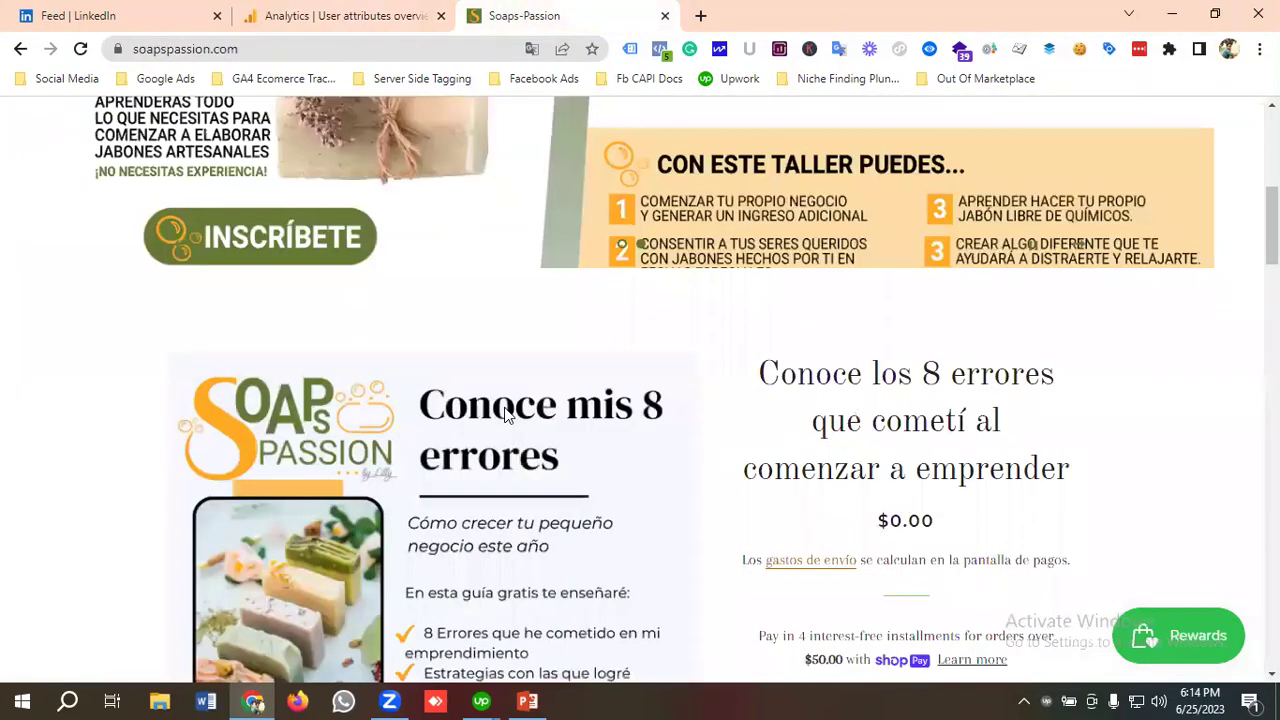
scroll(540, 427, "down", 1)
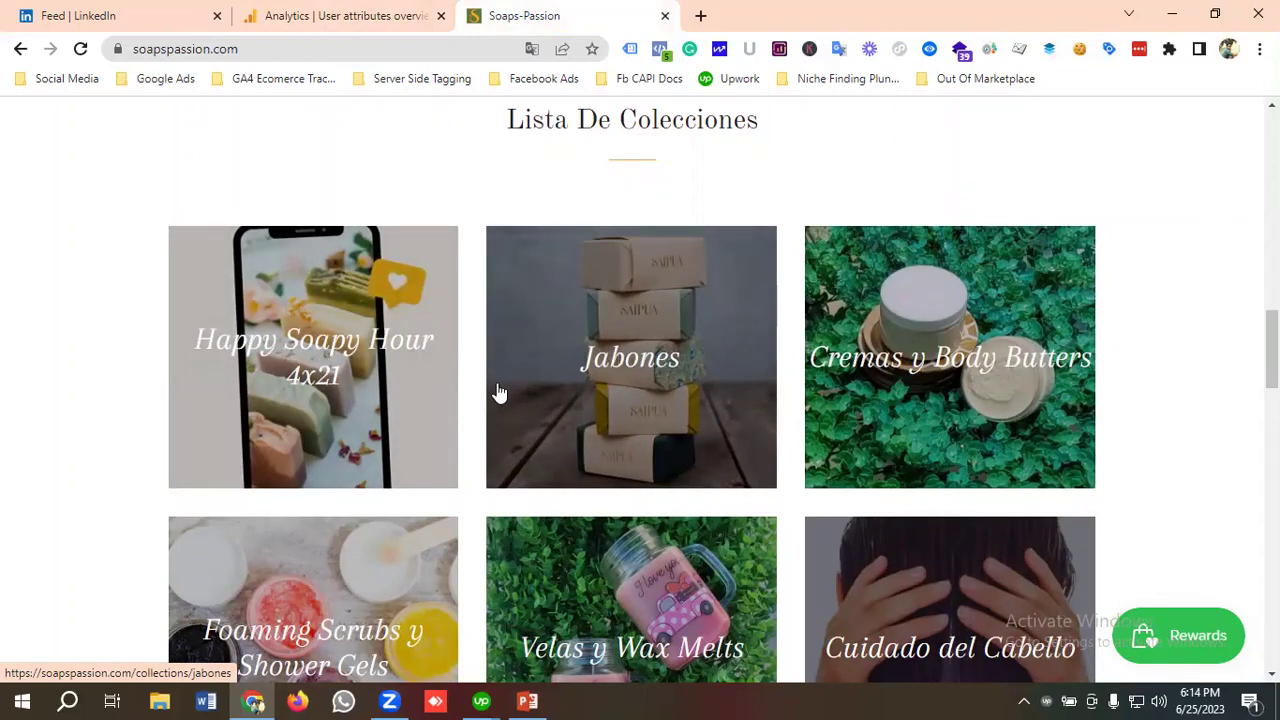
scroll(499, 392, "down", 8)
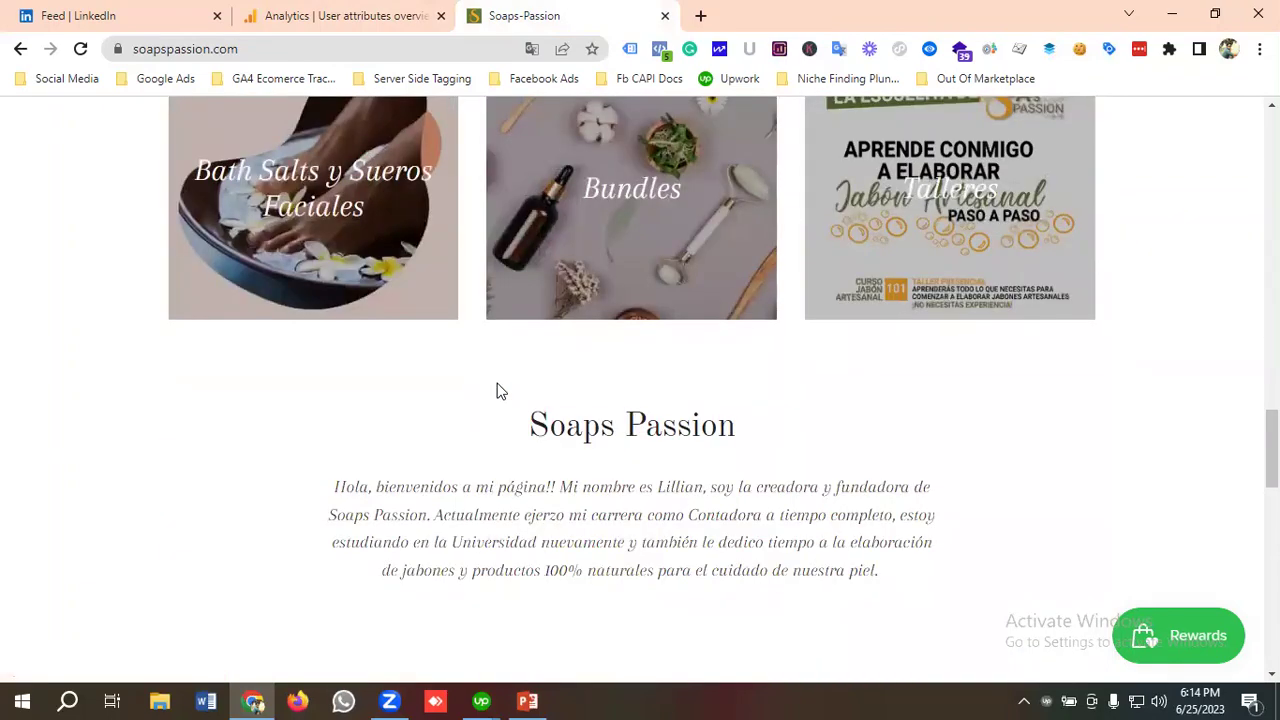
scroll(499, 390, "up", 9)
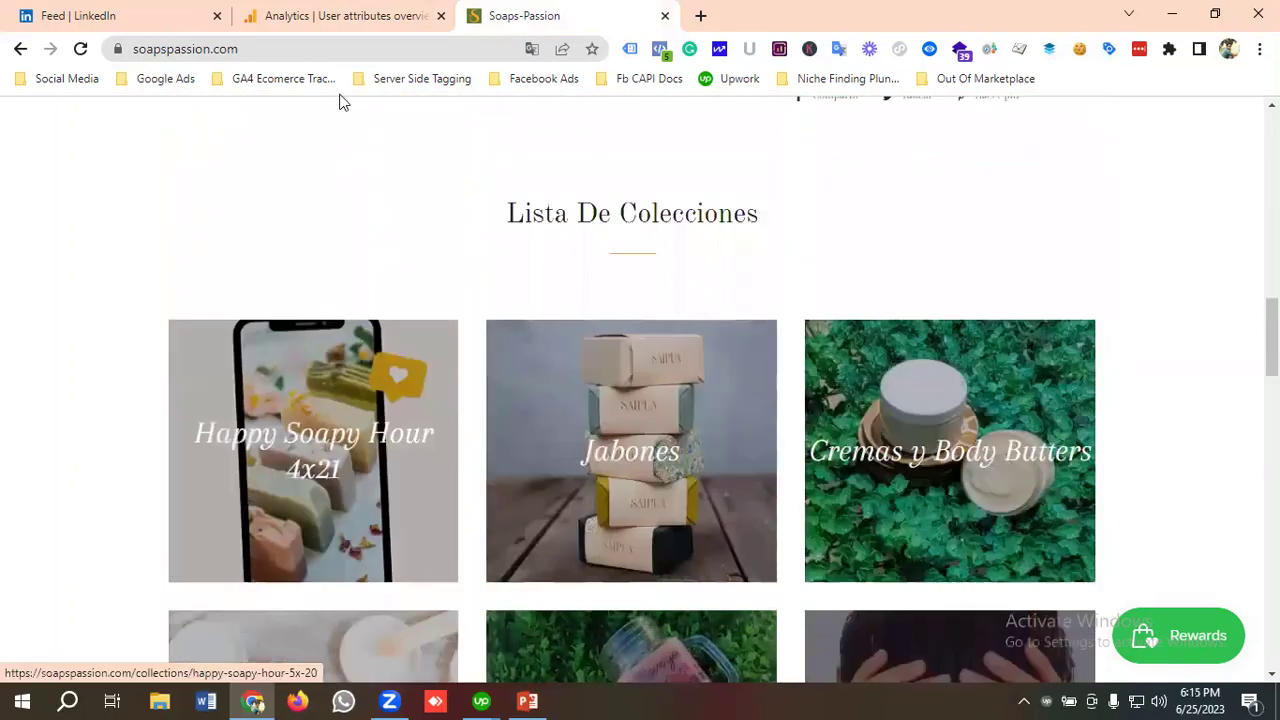
left_click(312, 15)
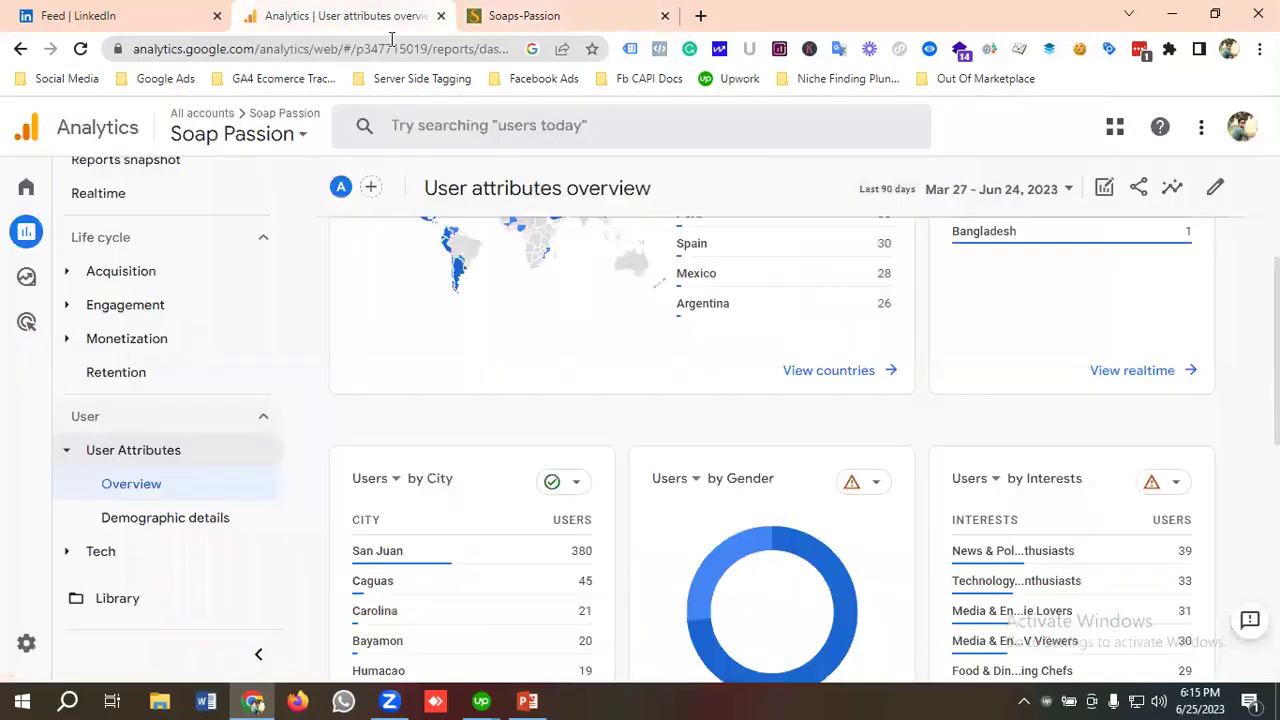
scroll(751, 380, "down", 3)
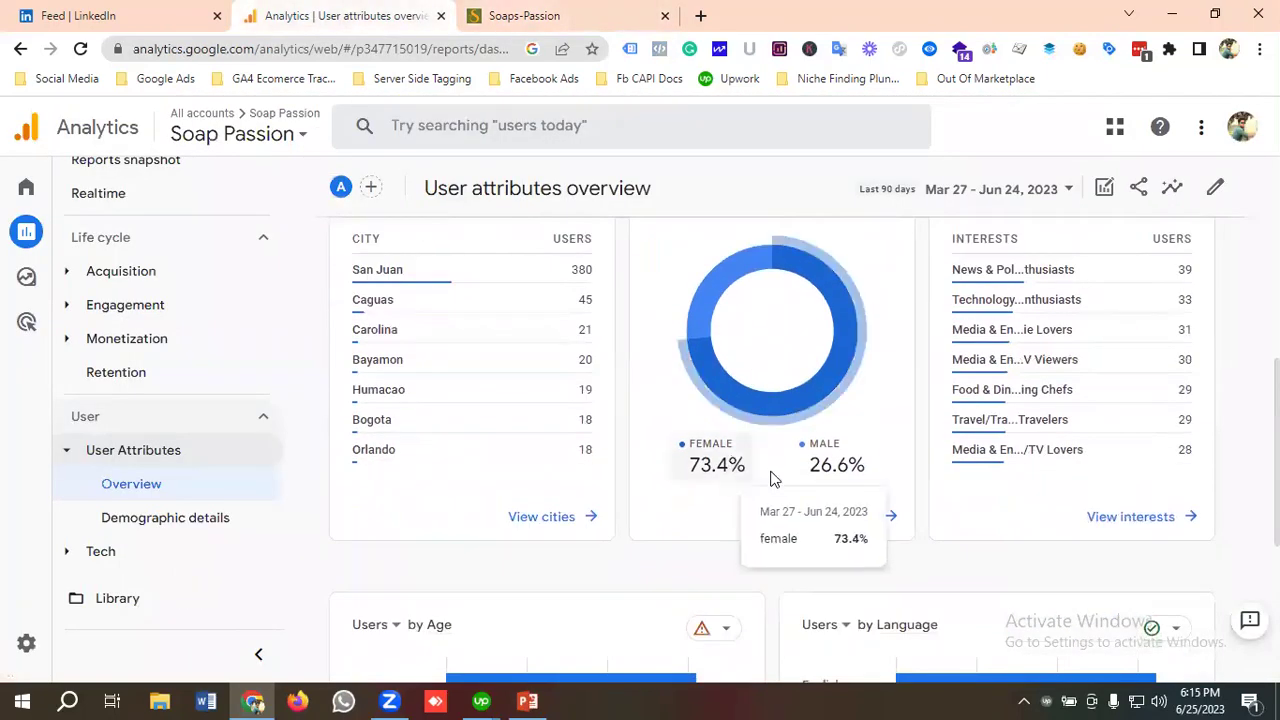
scroll(1000, 390, "up", 1)
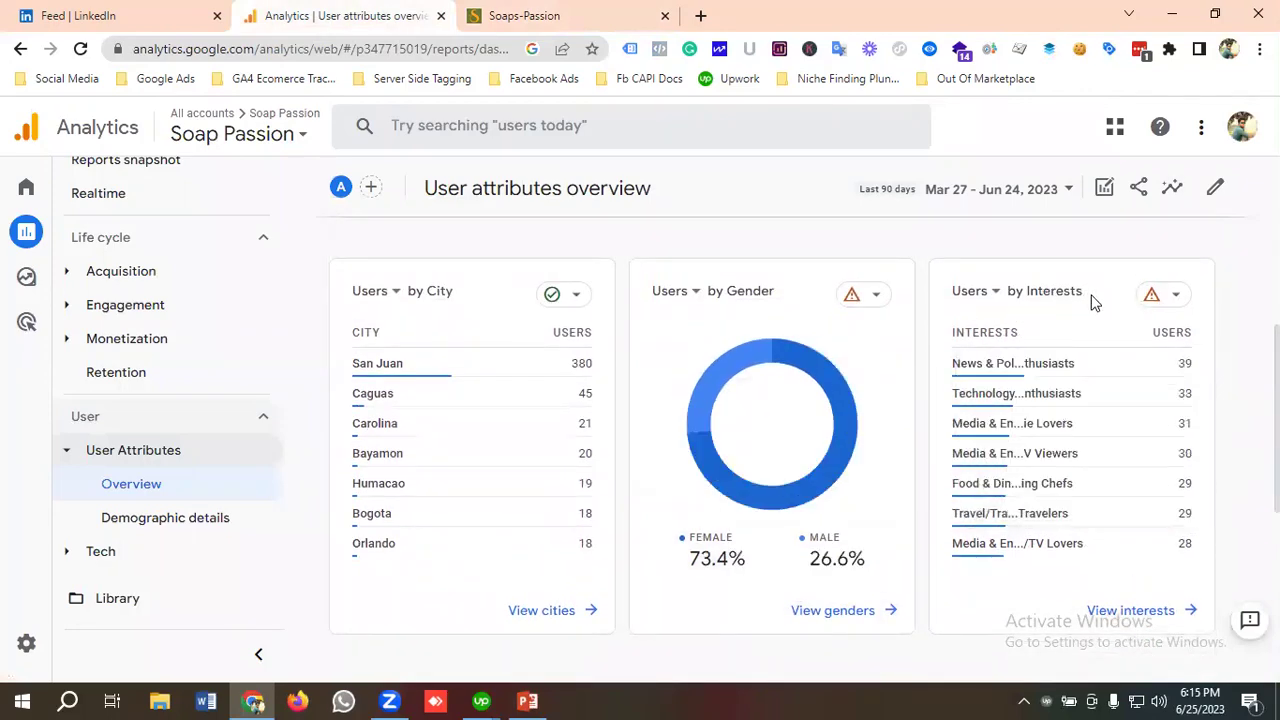
mouse_move(997, 373)
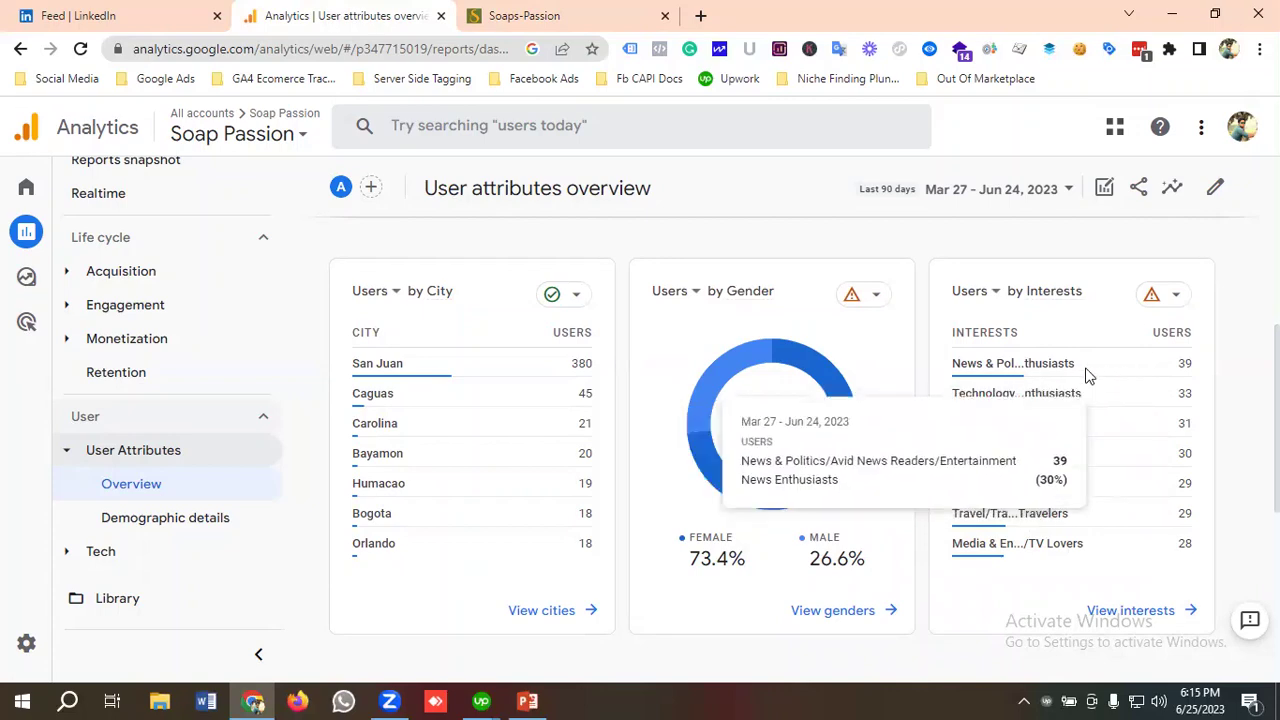
scroll(1090, 375, "down", 2)
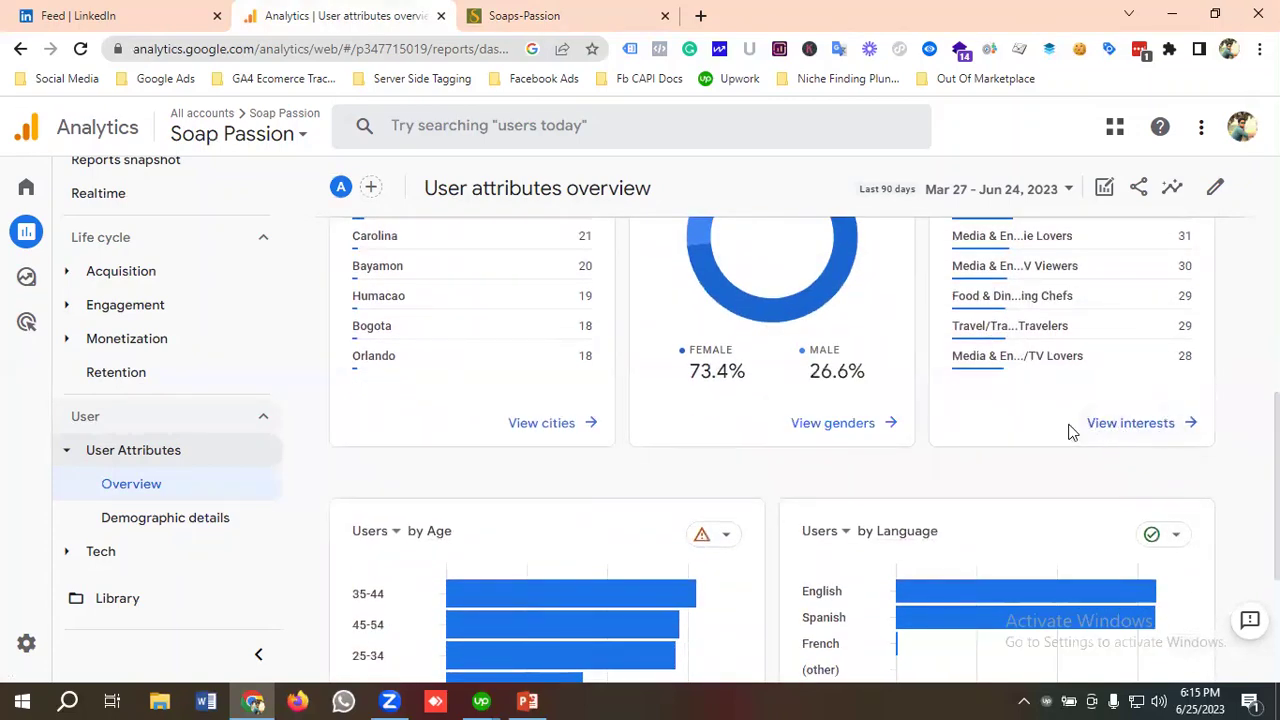
scroll(1068, 432, "up", 2)
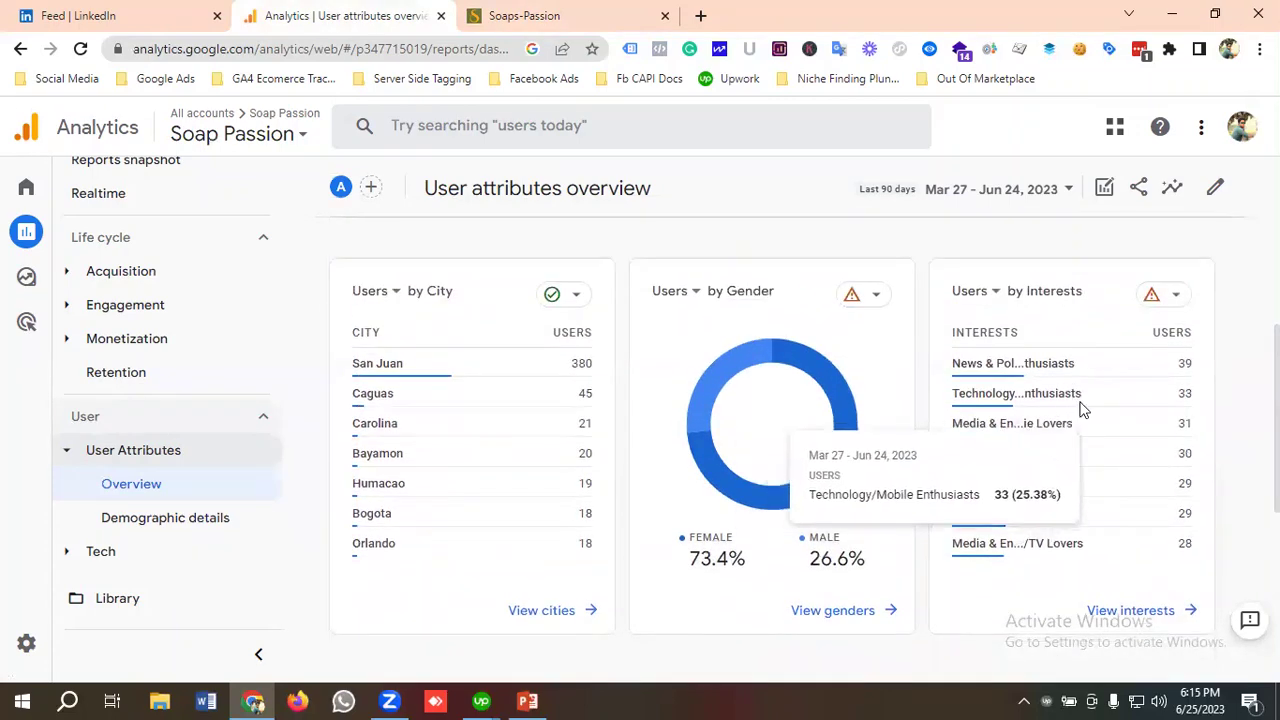
scroll(566, 366, "down", 4)
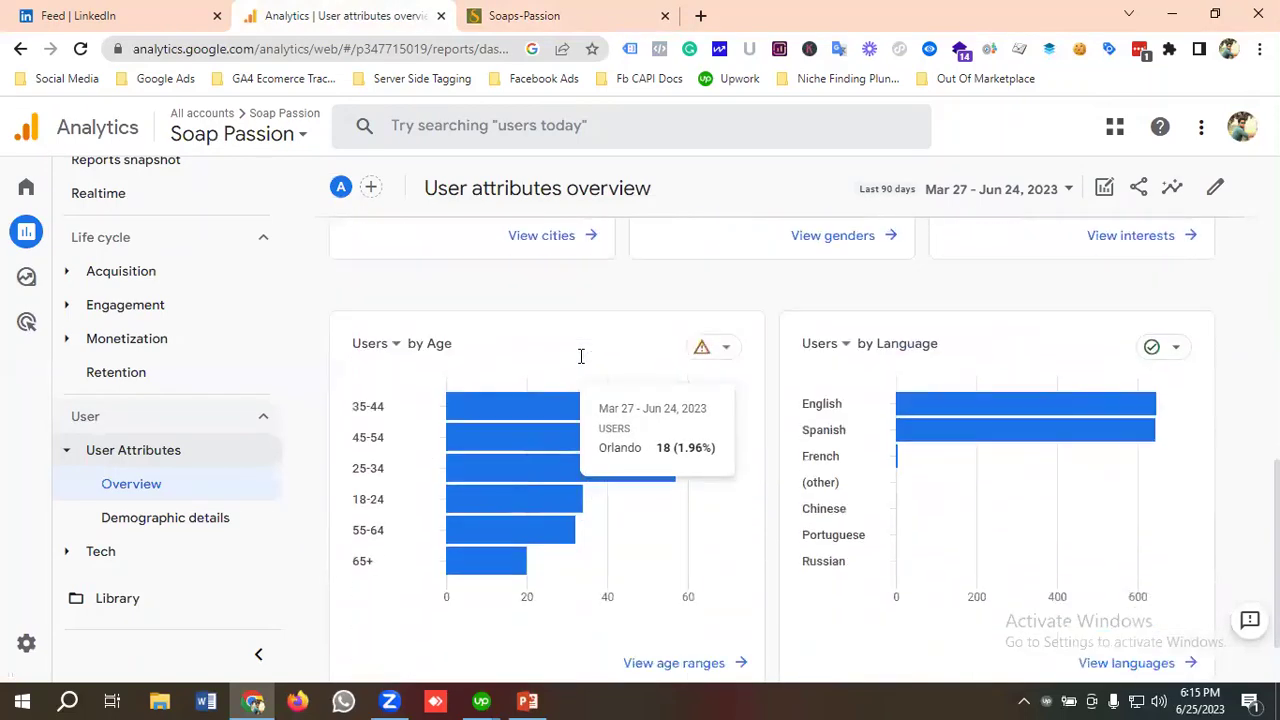
scroll(467, 355, "down", 1)
scroll(491, 331, "up", 1)
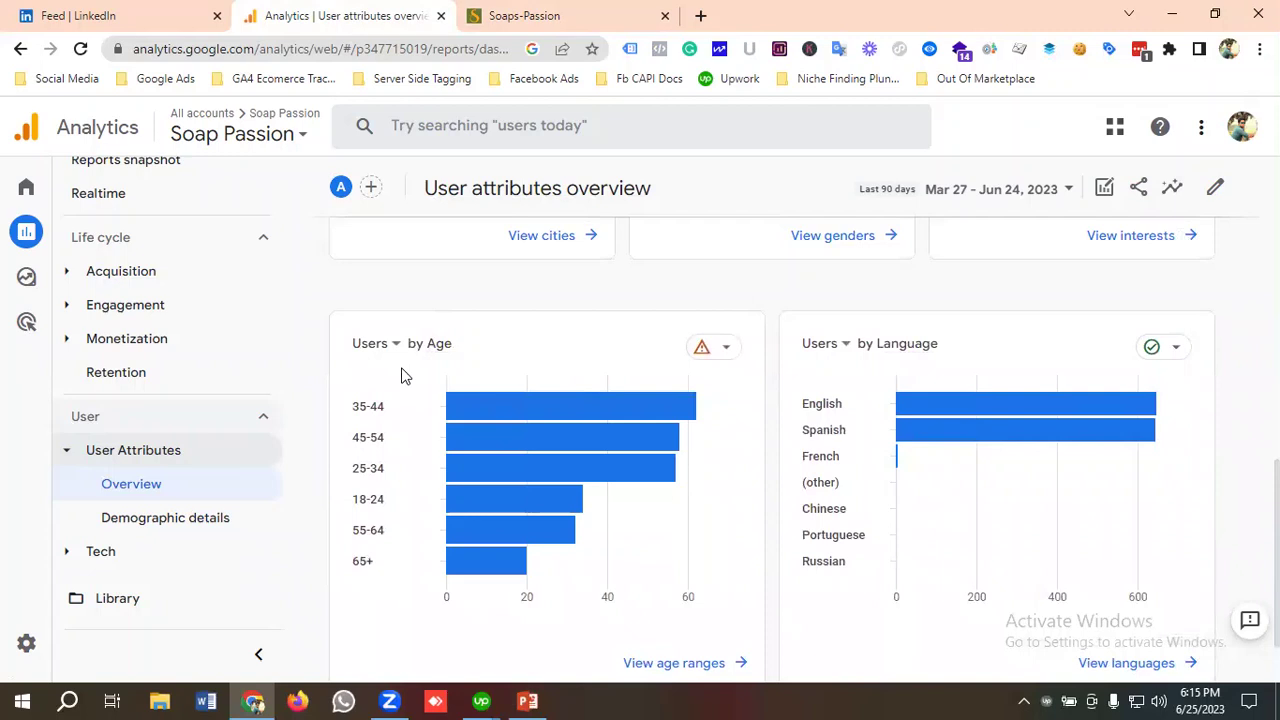
mouse_move(449, 408)
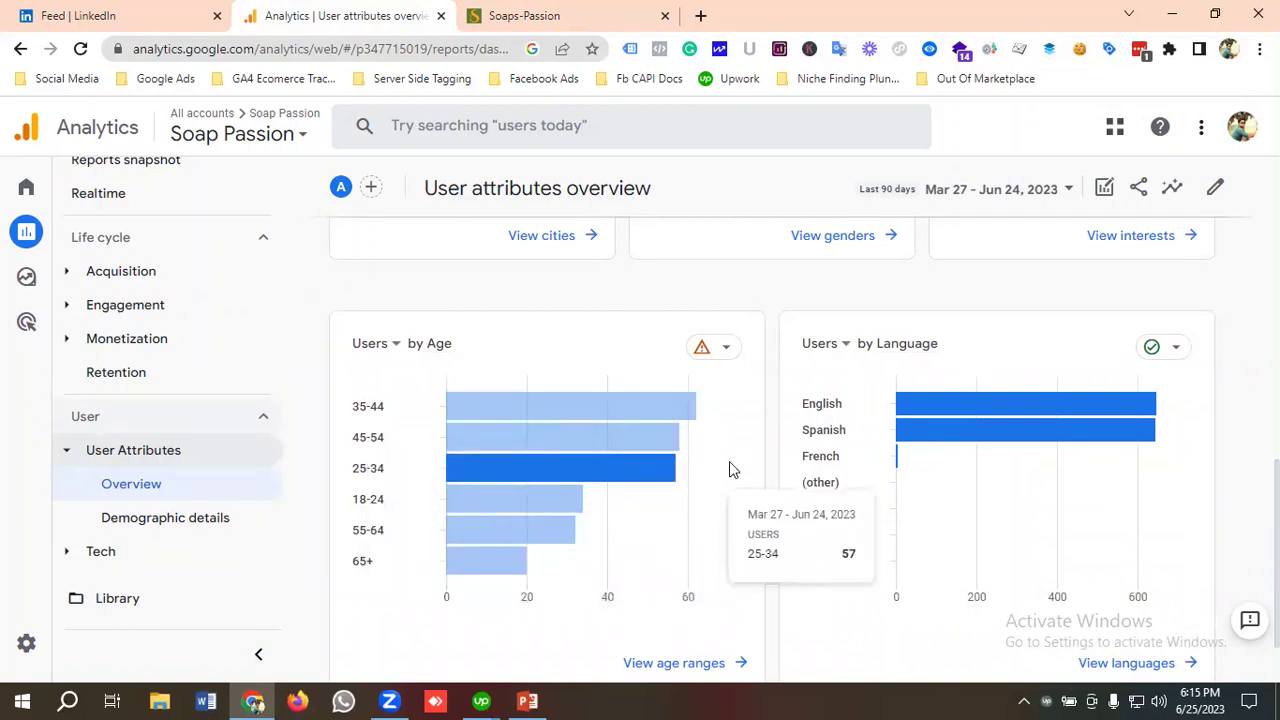
scroll(709, 434, "up", 5)
scroll(710, 424, "up", 4)
scroll(716, 423, "down", 2)
scroll(717, 423, "up", 2)
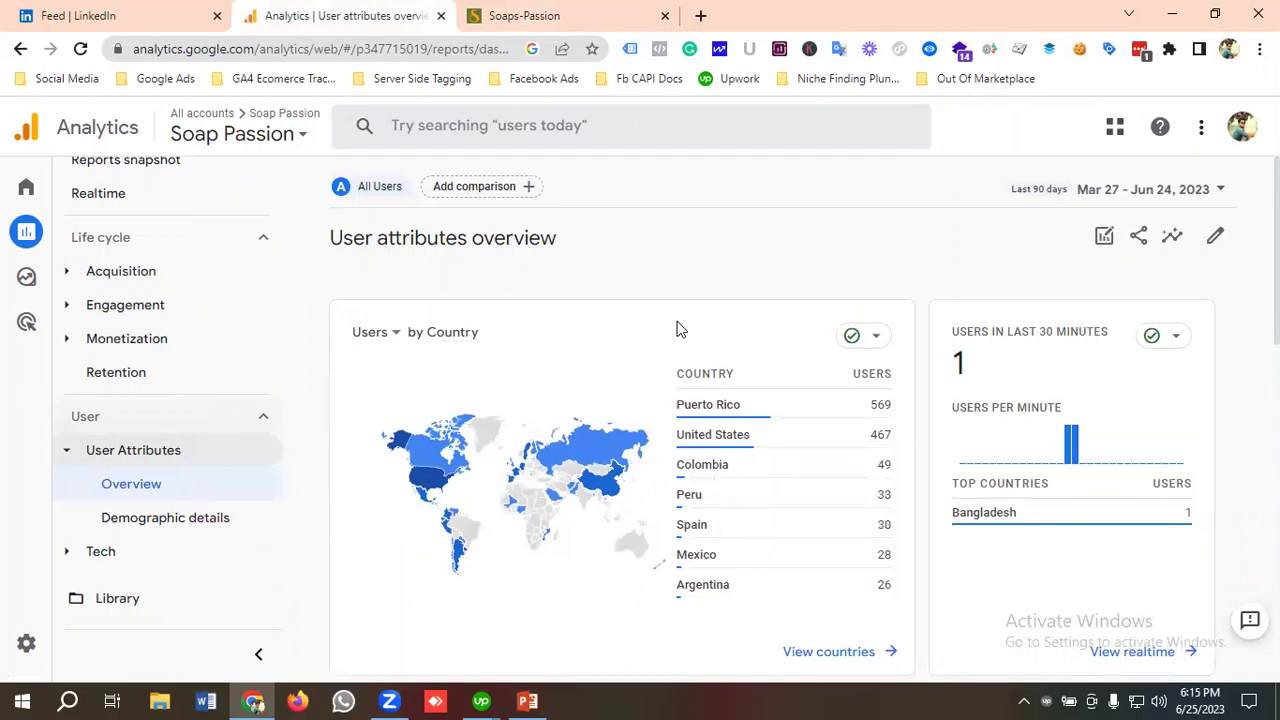
scroll(677, 329, "down", 4)
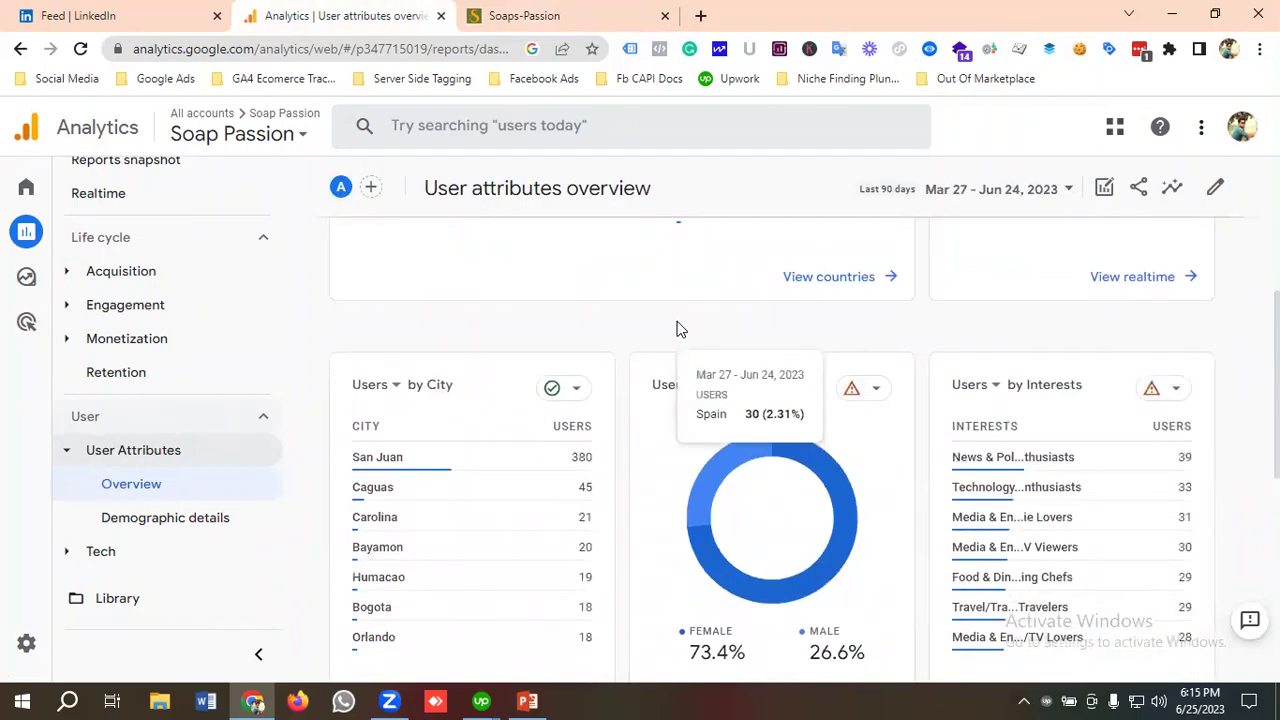
scroll(676, 329, "up", 4)
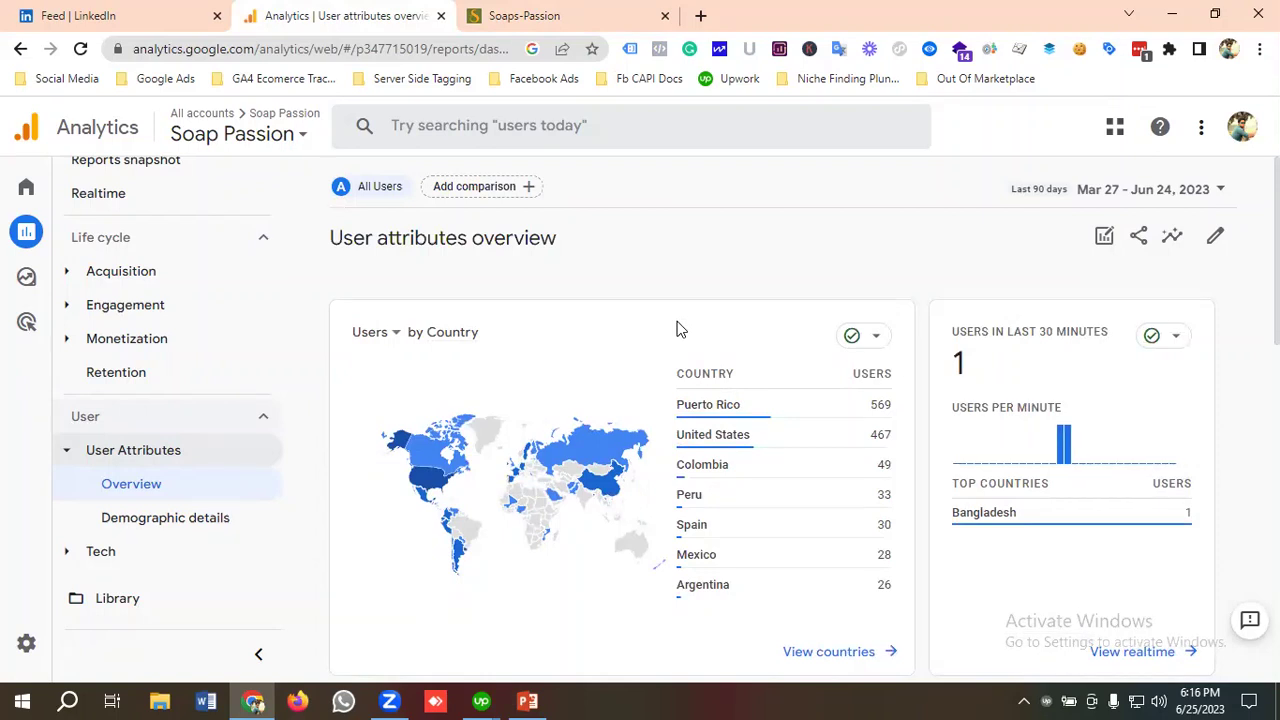
scroll(718, 329, "down", 1)
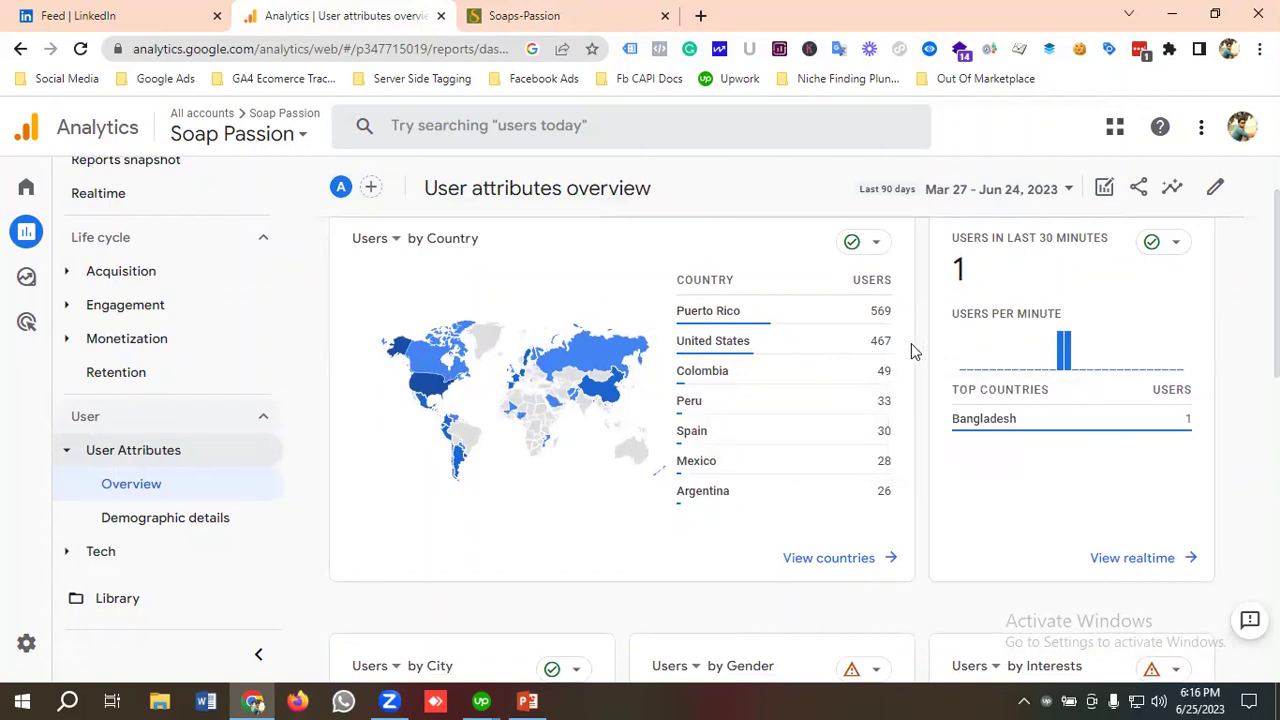
scroll(680, 332, "up", 1)
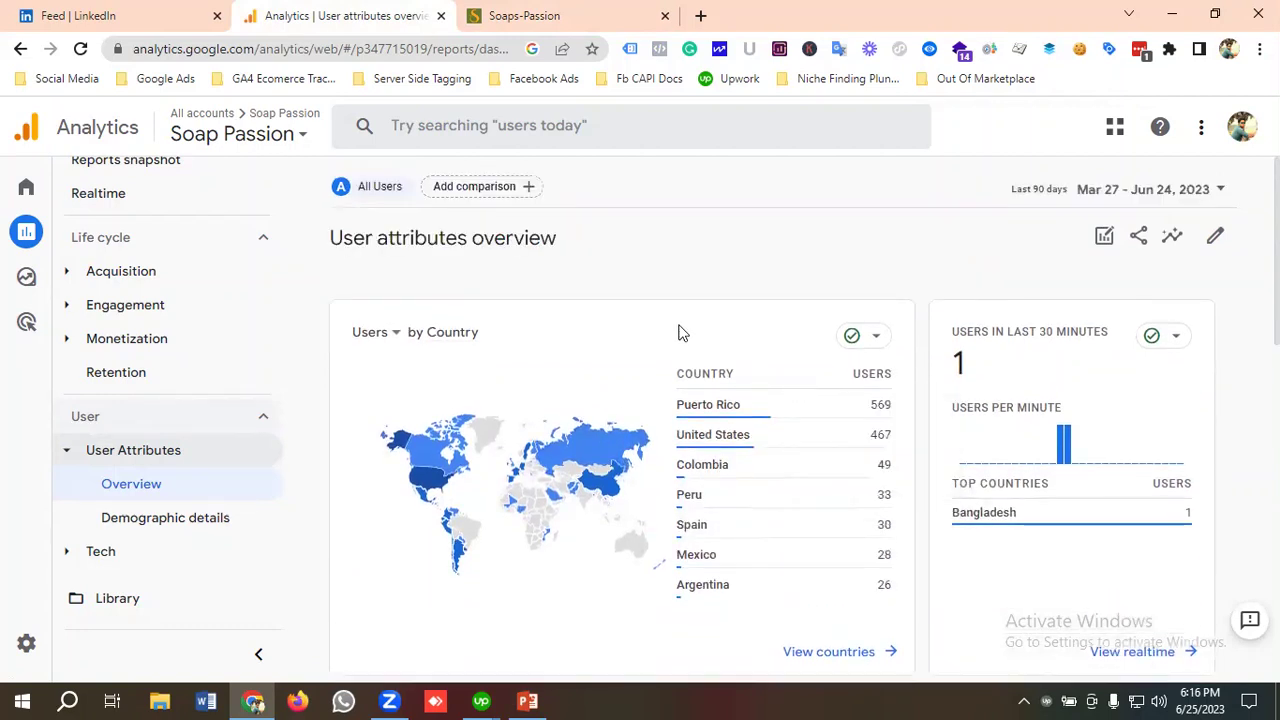
mouse_move(700, 410)
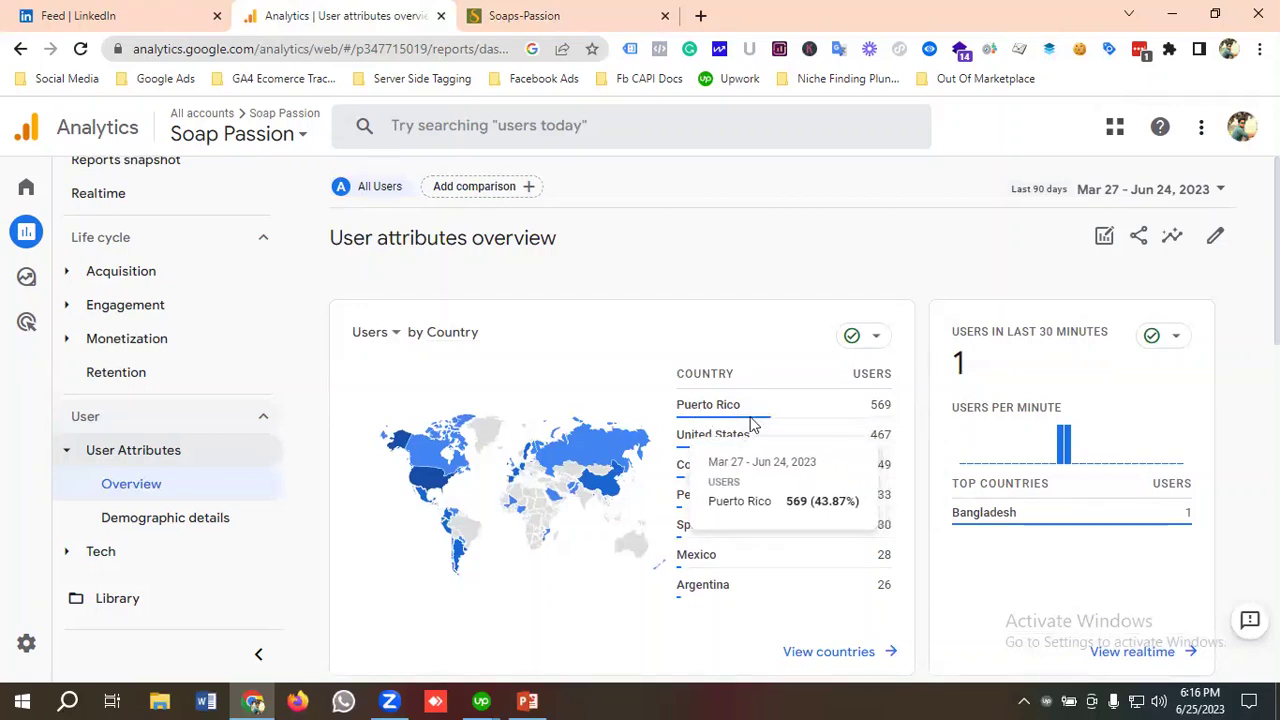
scroll(700, 350, "down", 5)
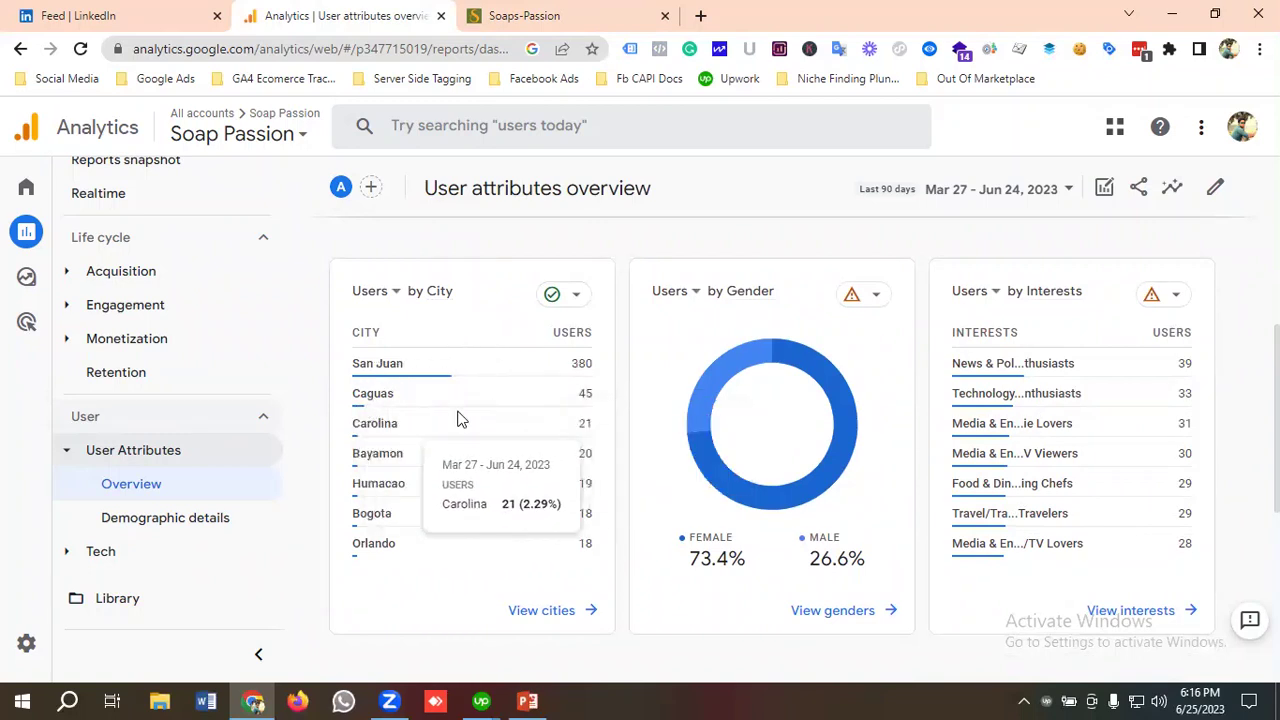
scroll(510, 409, "up", 3)
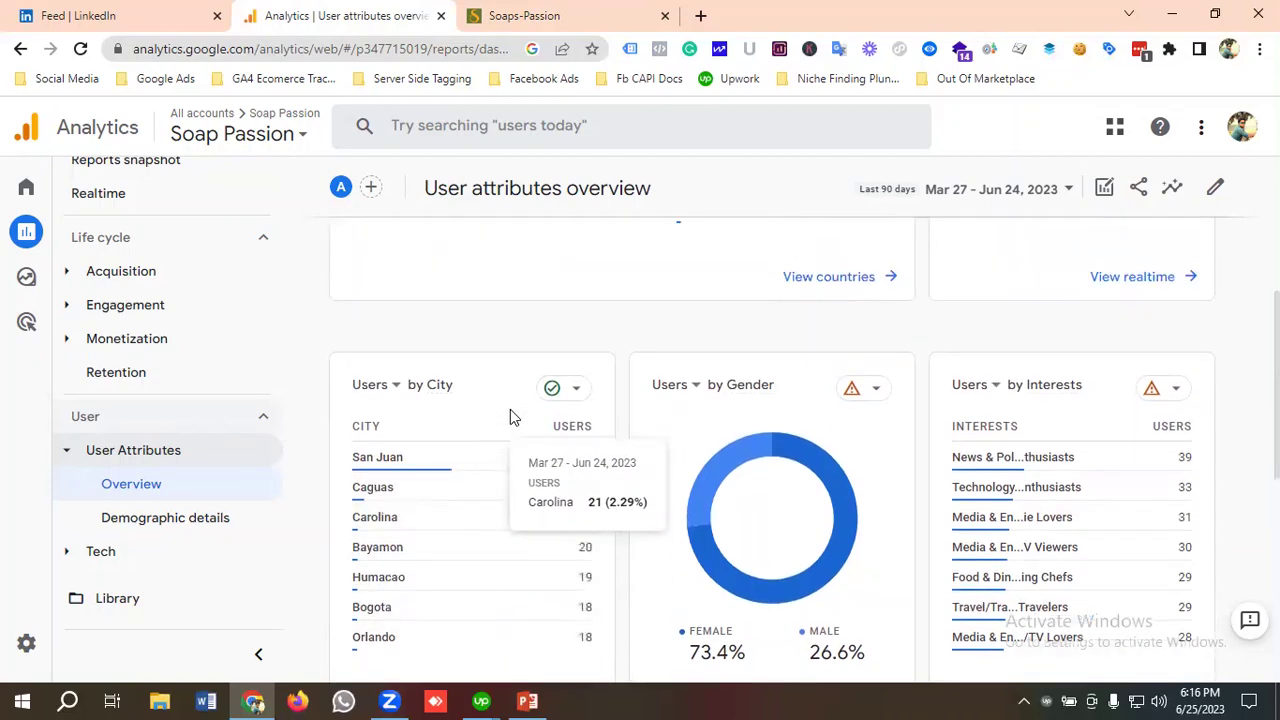
scroll(512, 417, "up", 2)
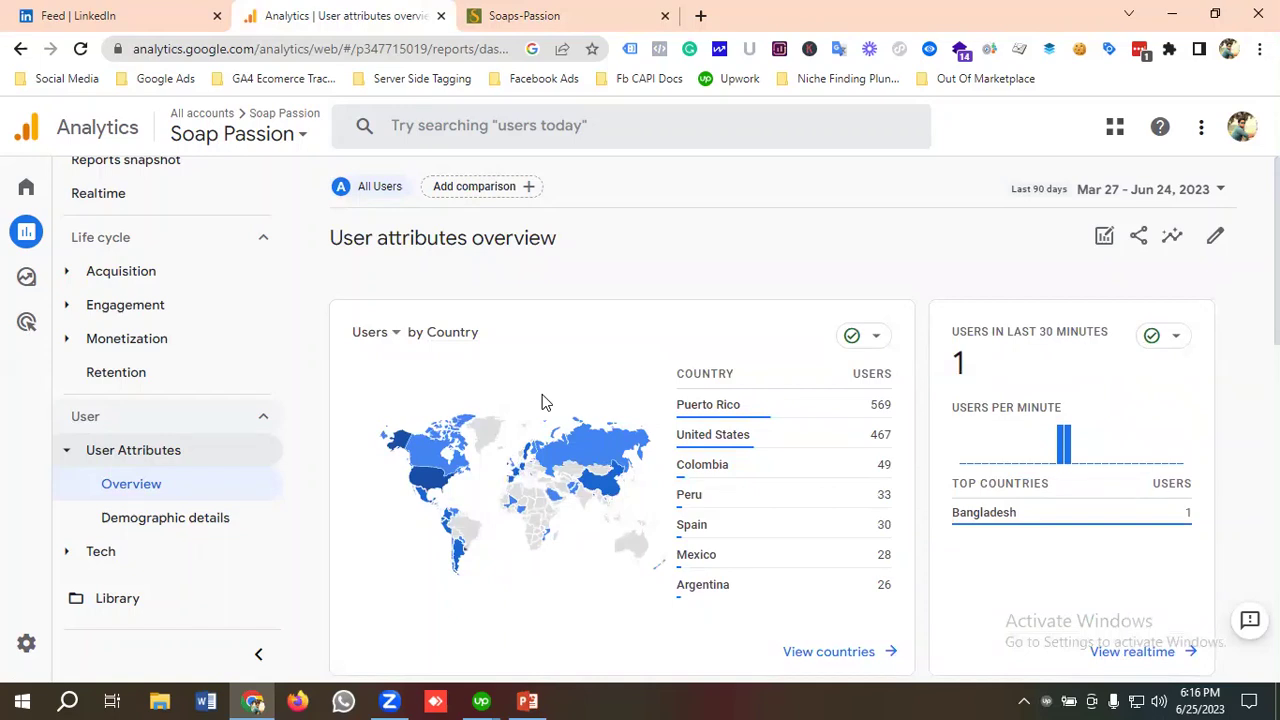
scroll(542, 394, "down", 1)
scroll(560, 352, "up", 1)
scroll(517, 342, "down", 3)
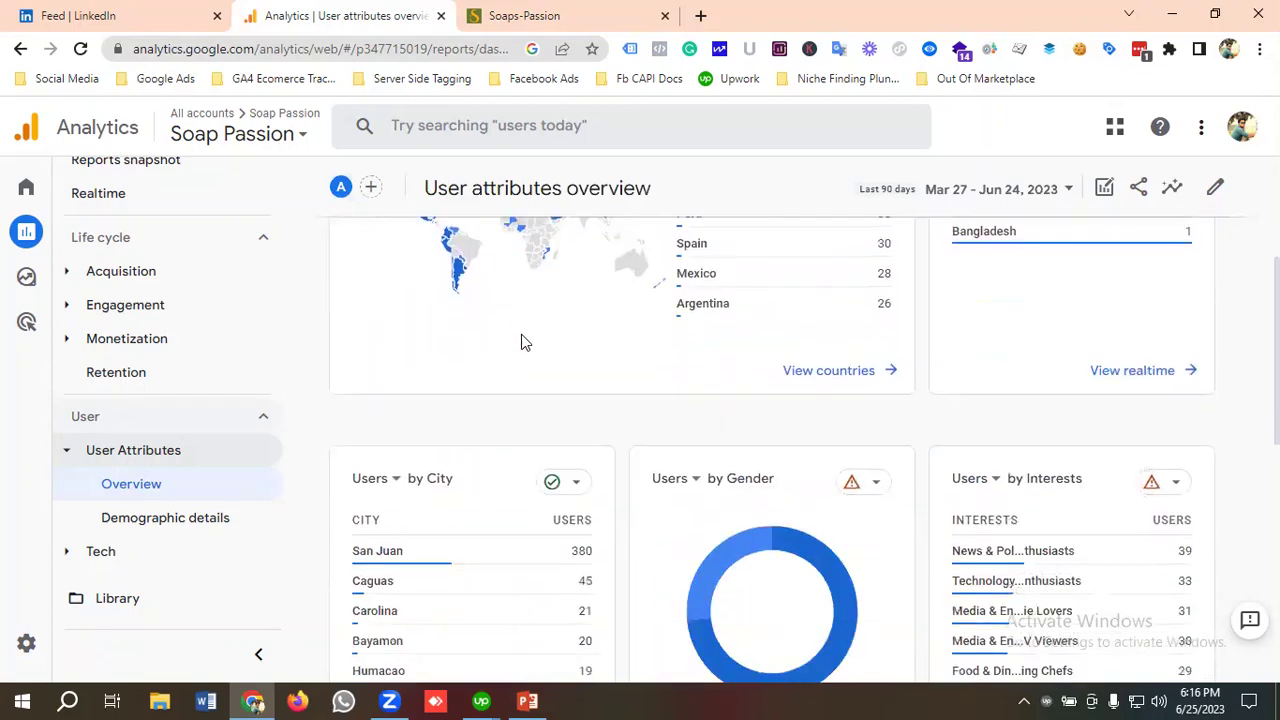
scroll(517, 342, "down", 2)
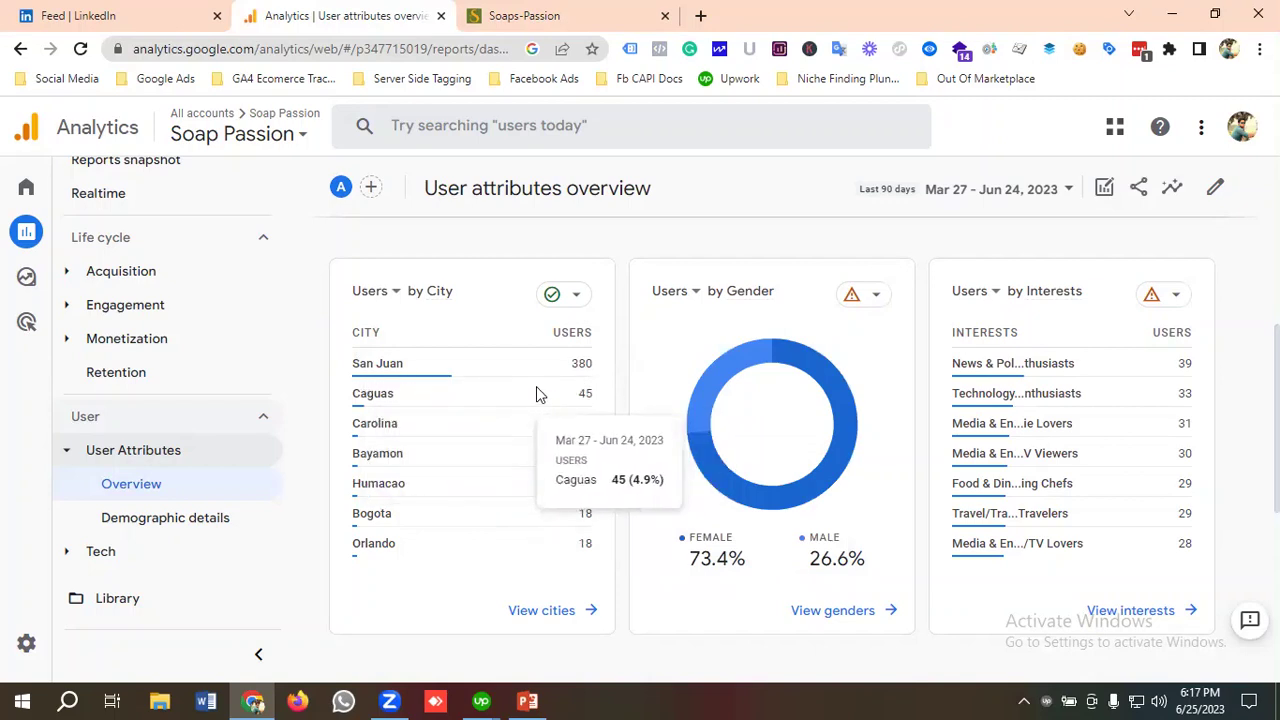
scroll(760, 355, "down", 1)
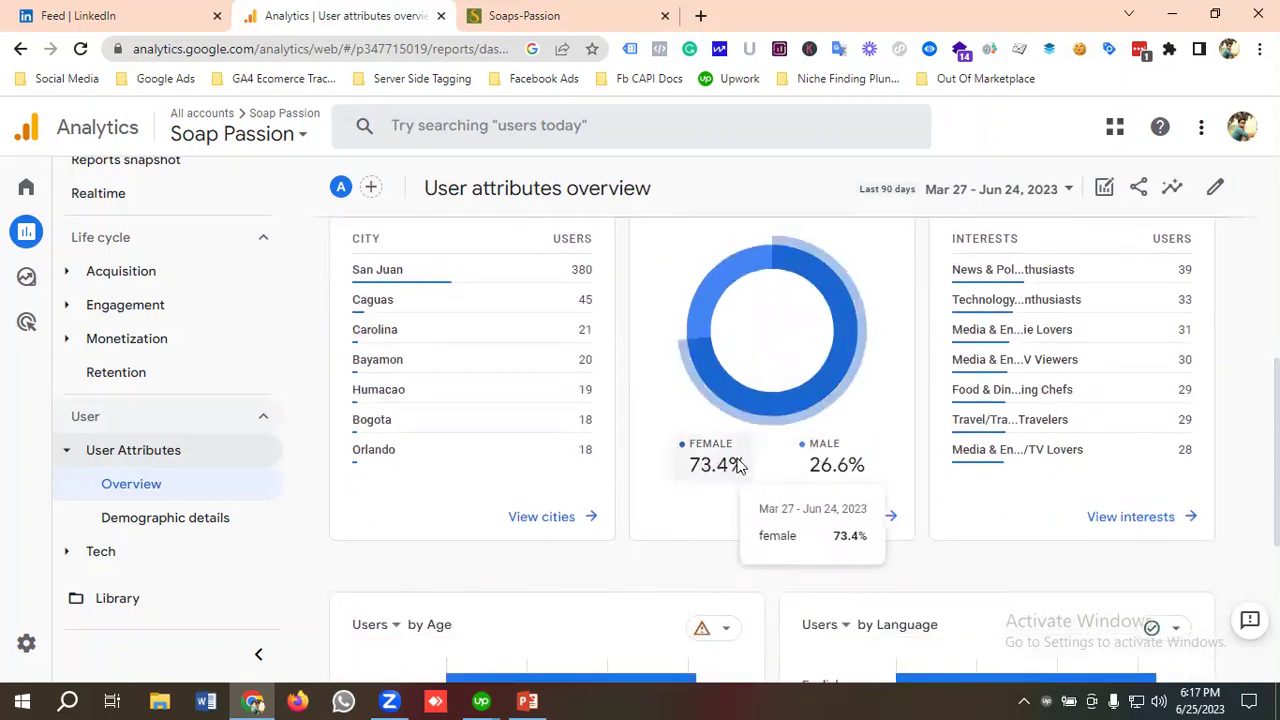
scroll(766, 462, "up", 3)
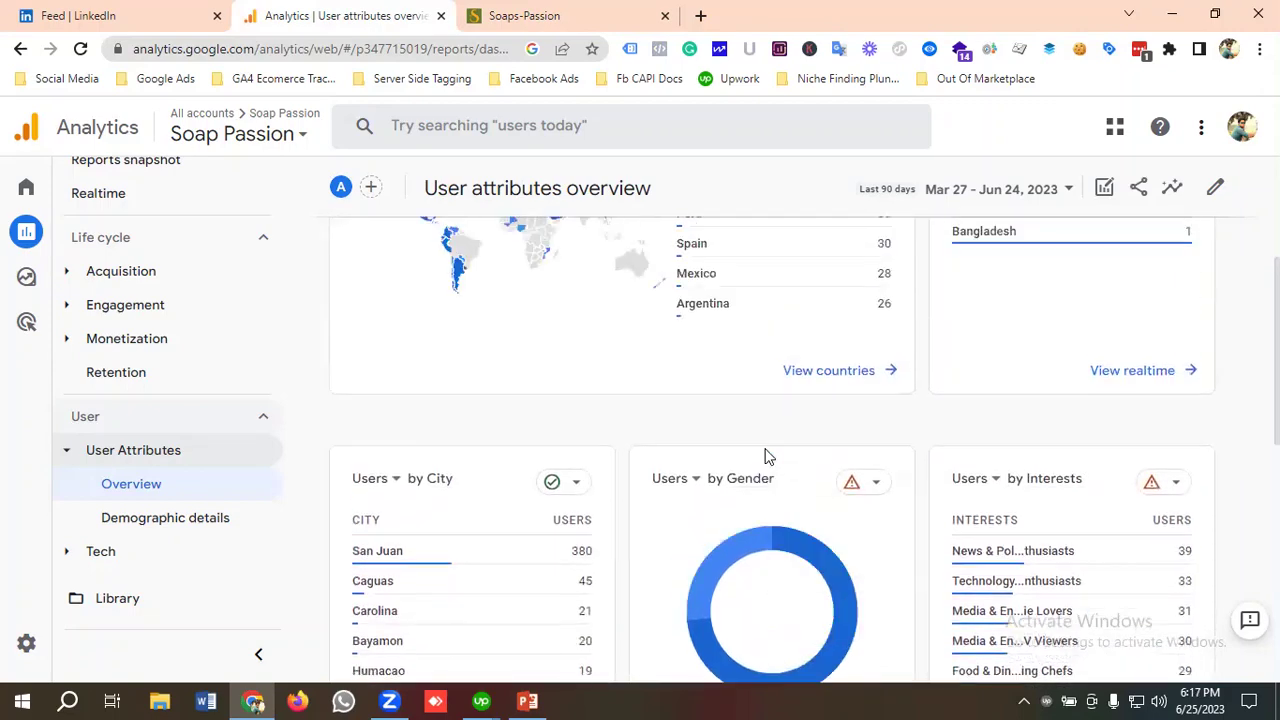
scroll(766, 455, "up", 3)
scroll(766, 398, "down", 3)
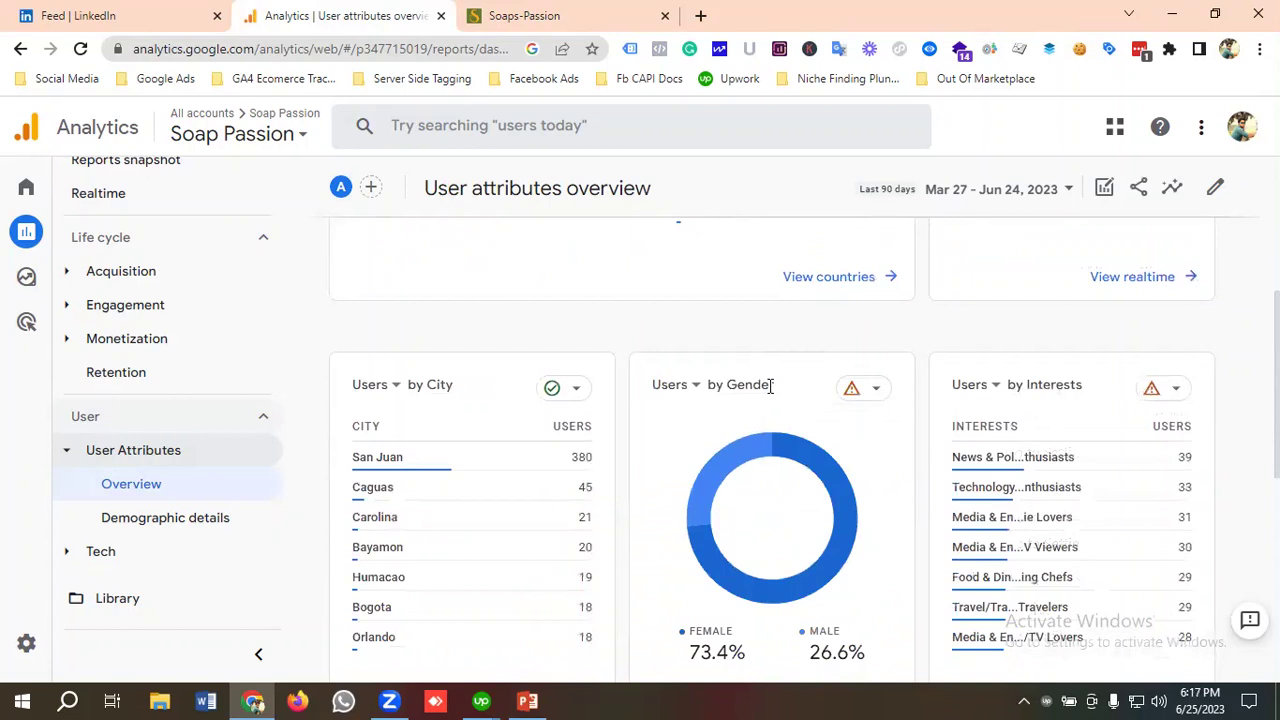
mouse_move(771, 387)
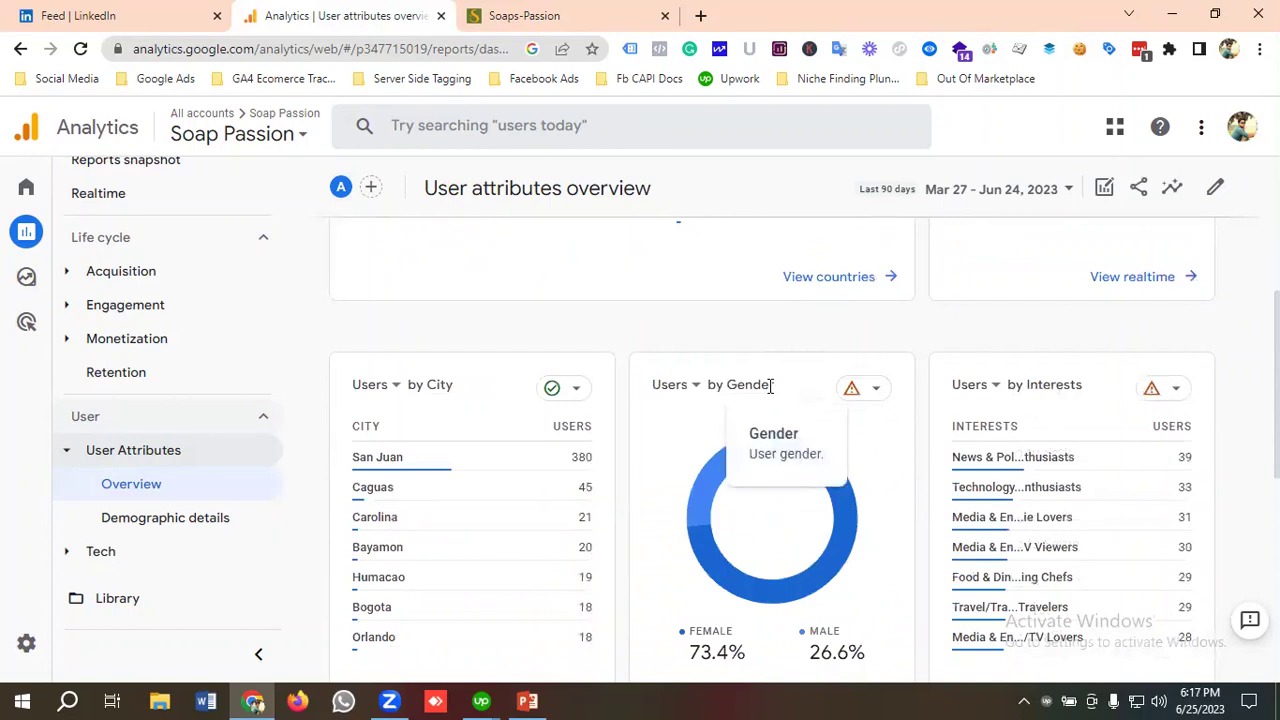
scroll(771, 390, "down", 1)
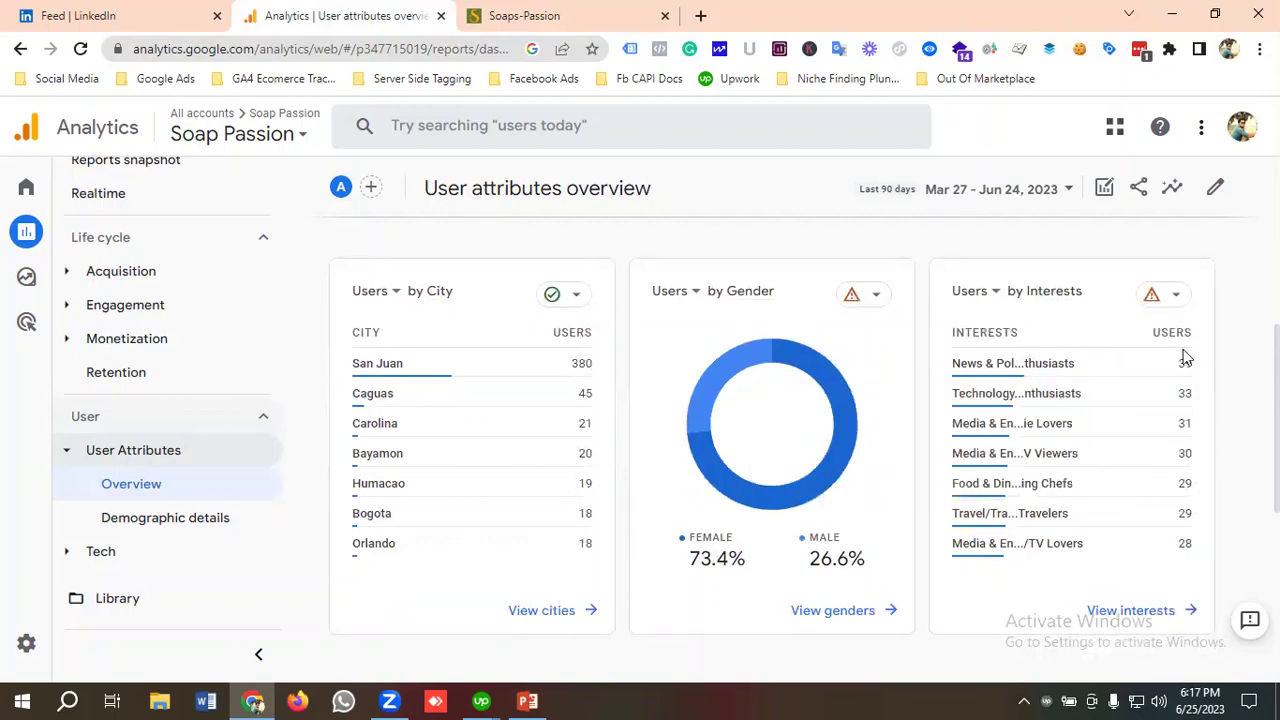
scroll(720, 374, "down", 4)
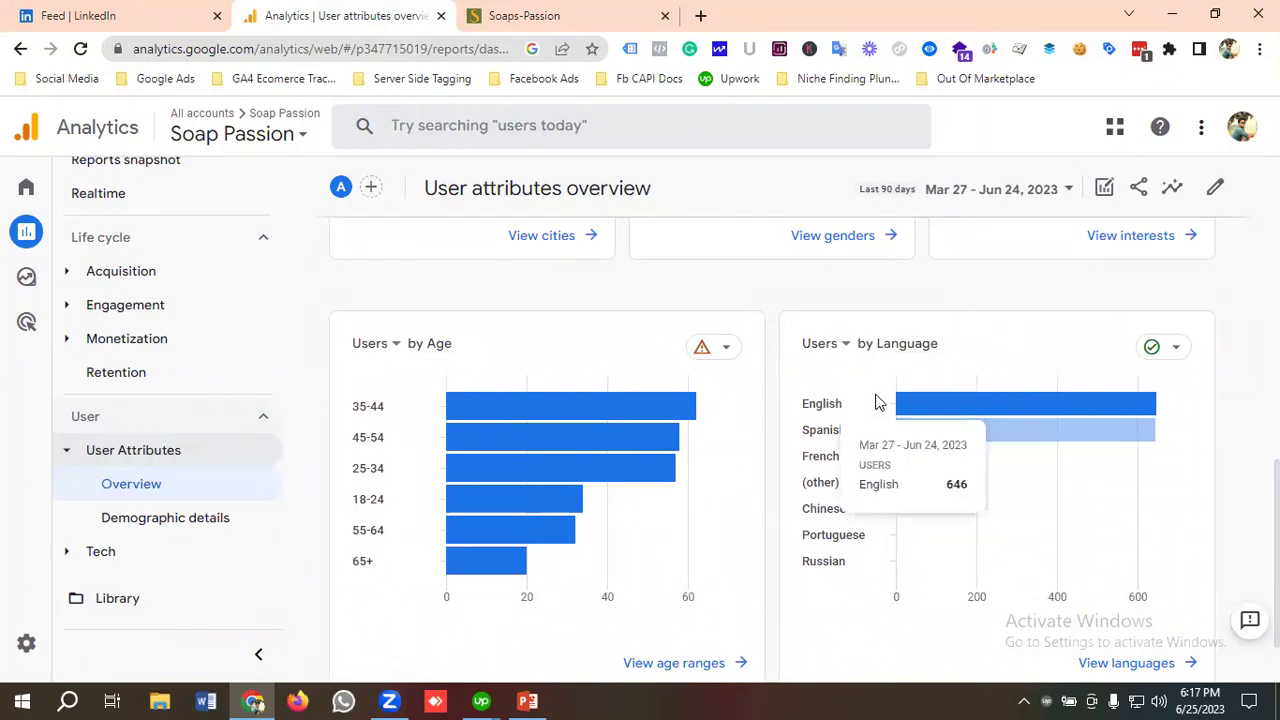
scroll(874, 399, "down", 1)
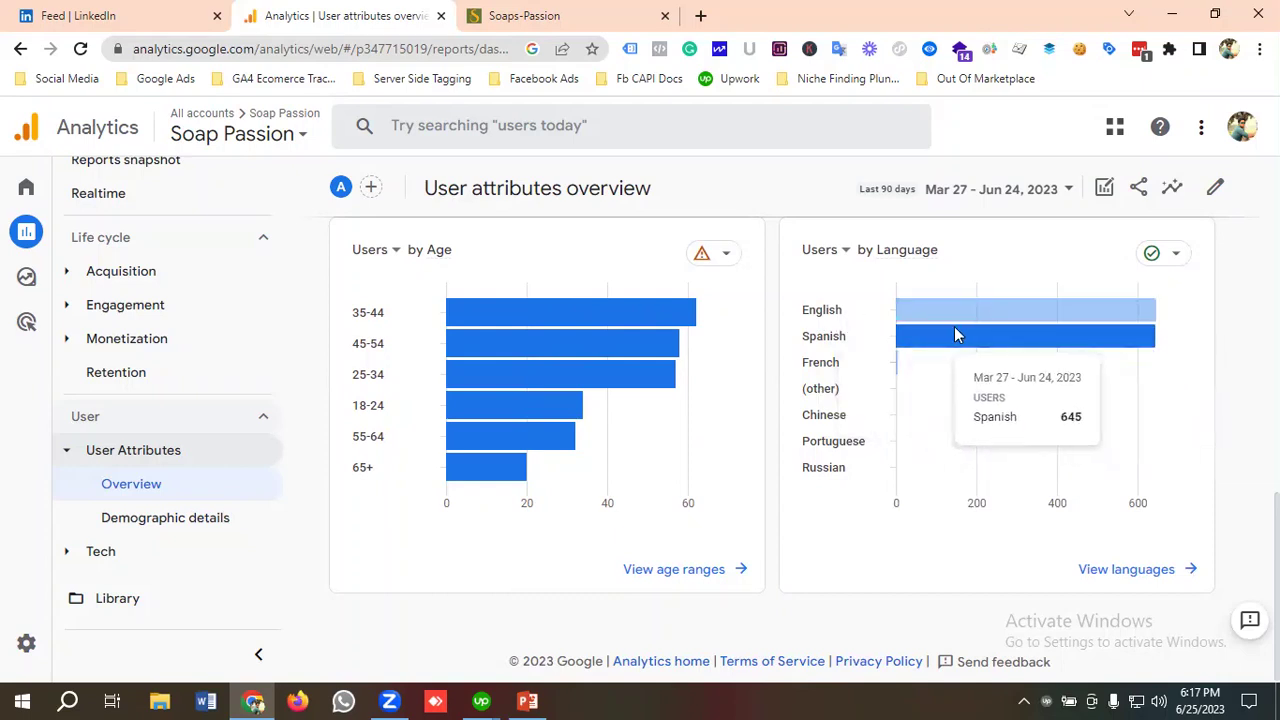
scroll(850, 370, "up", 1)
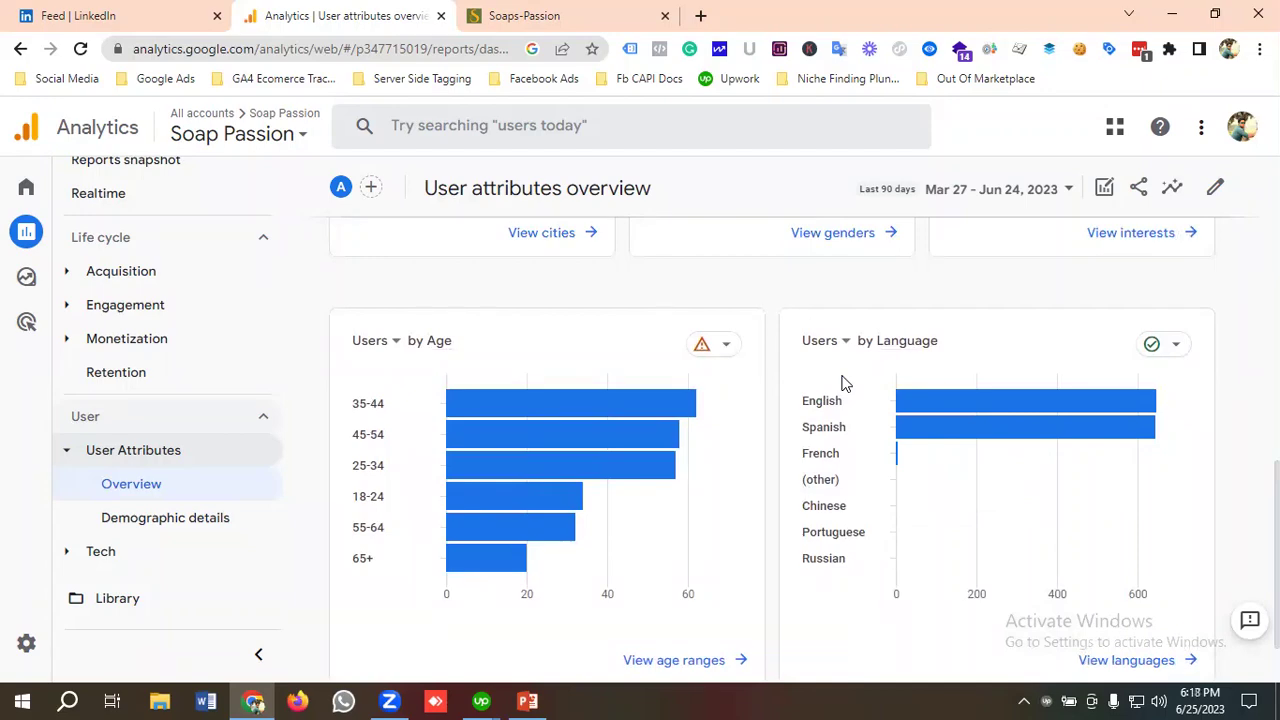
scroll(843, 383, "up", 8)
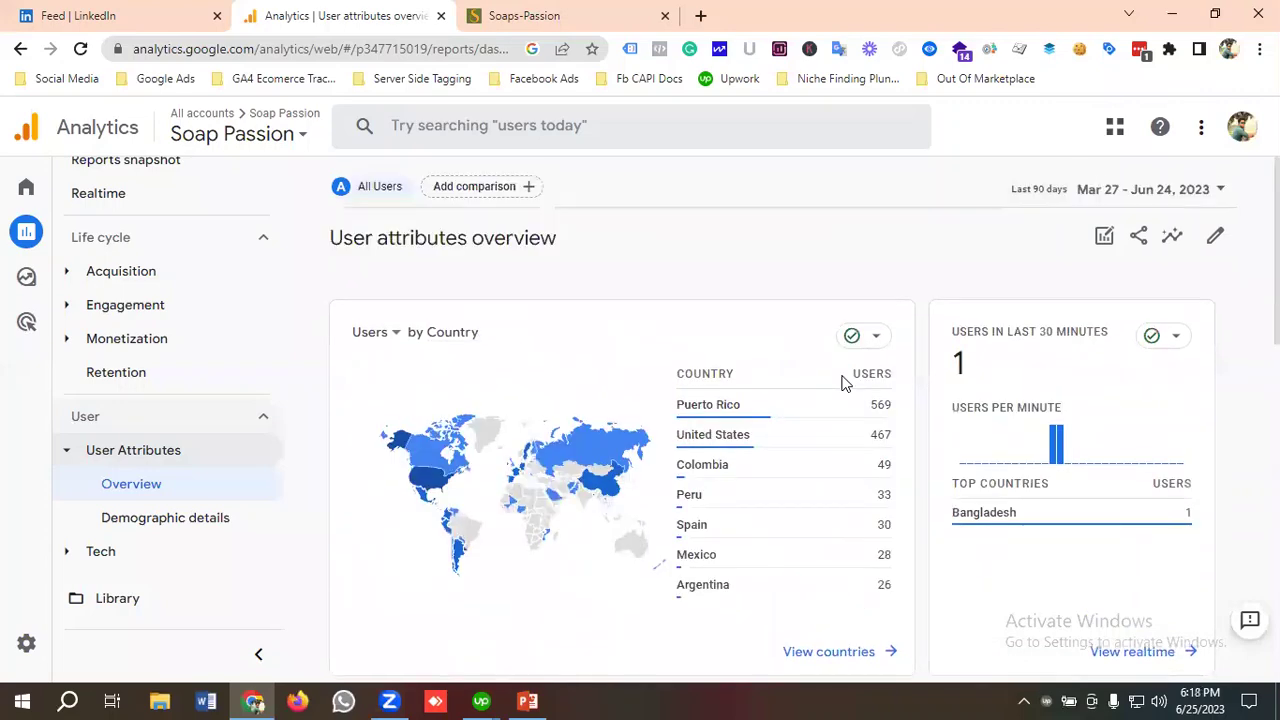
scroll(843, 383, "down", 8)
- Open Demographic details and expand the country table's dimension picker
left_click(218, 510)
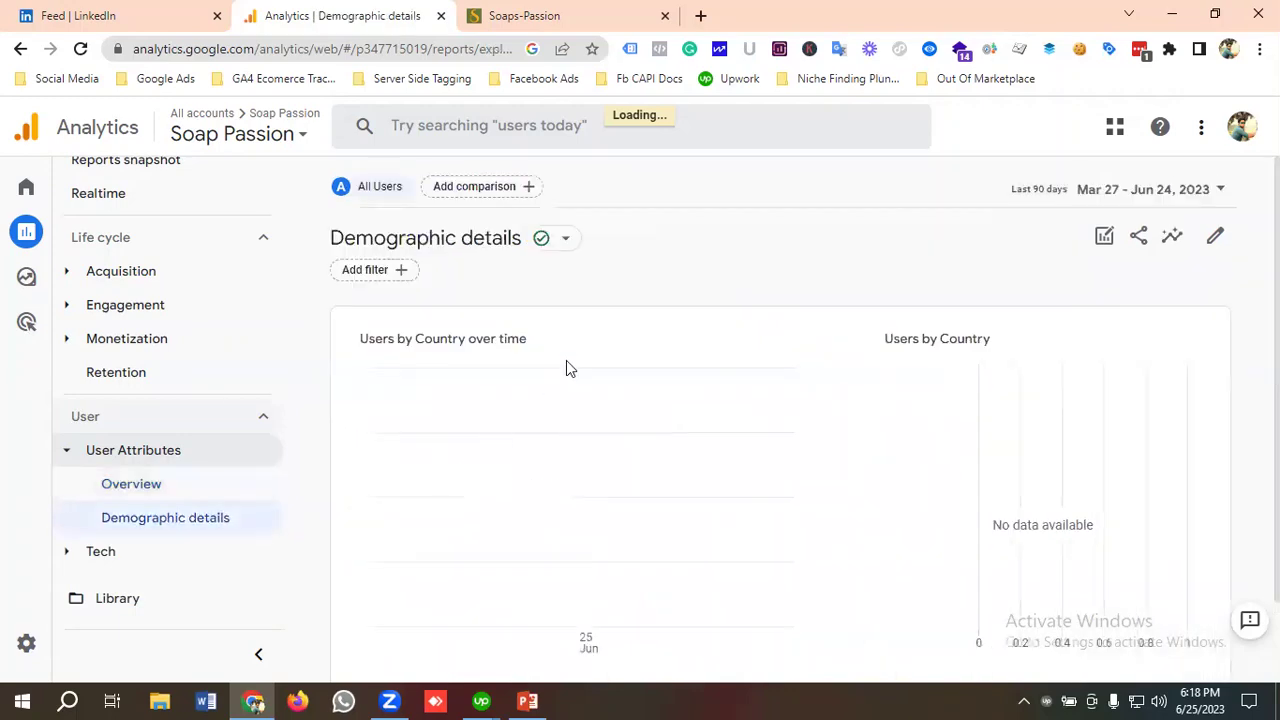
scroll(566, 368, "down", 2)
scroll(566, 368, "down", 2)
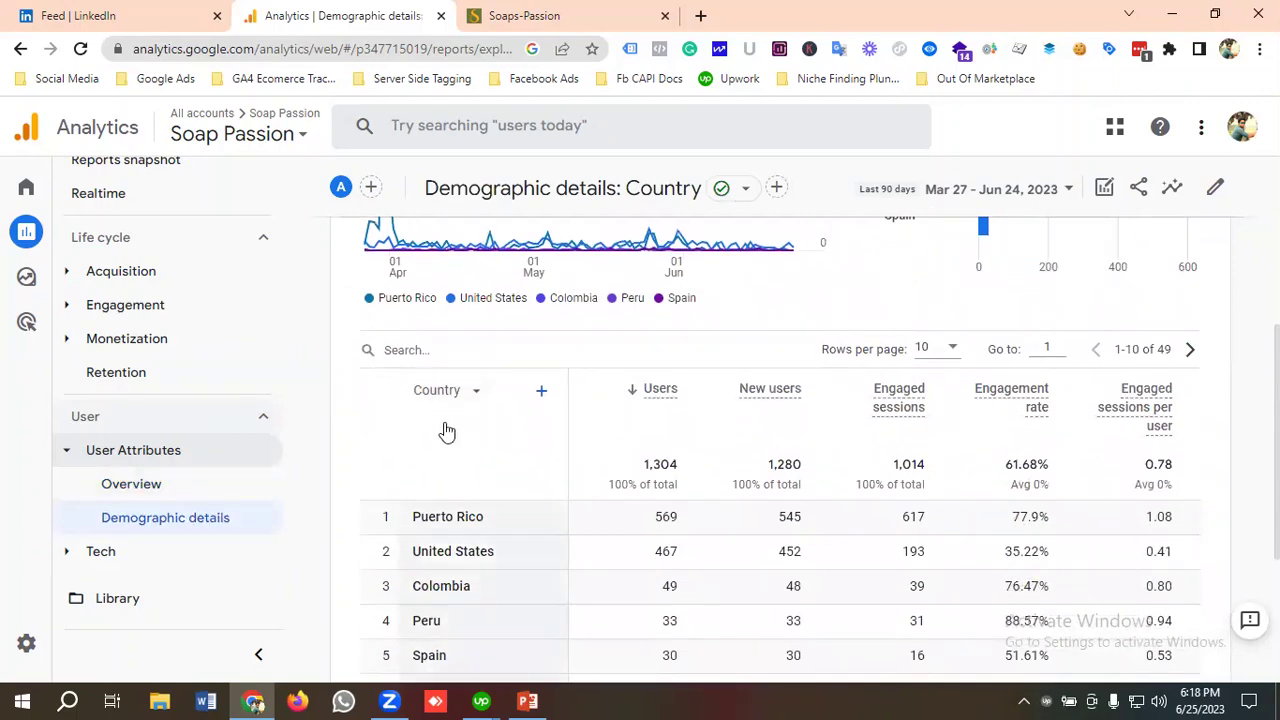
scroll(470, 432, "down", 1)
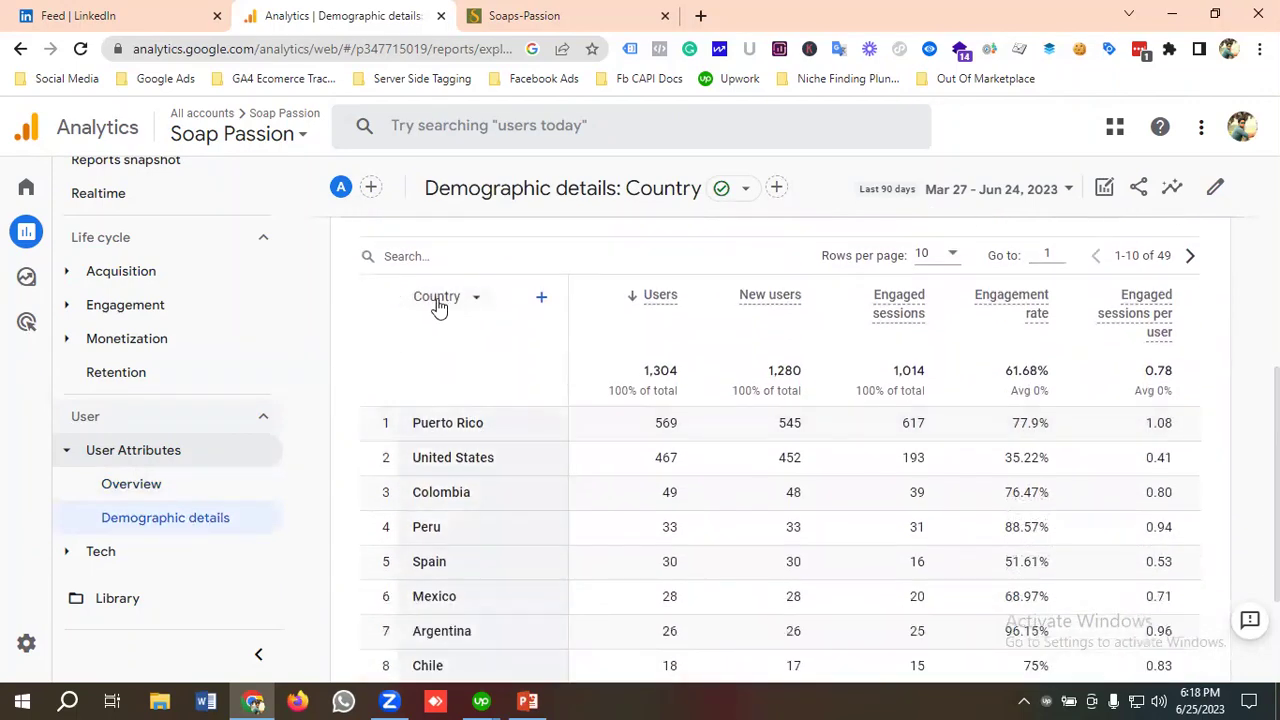
left_click(437, 302)
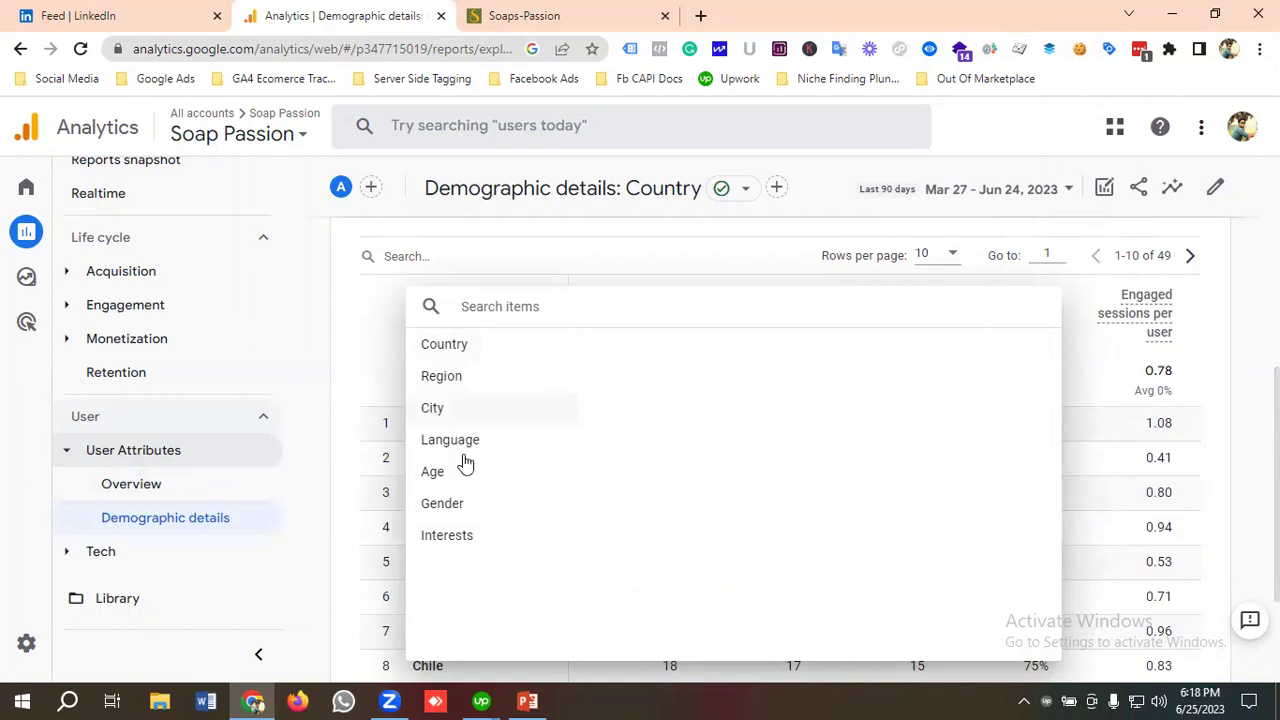
- Keep Country as the dimension and review the top ten, Puerto Rico (569) to Ireland (11)
left_click(343, 259)
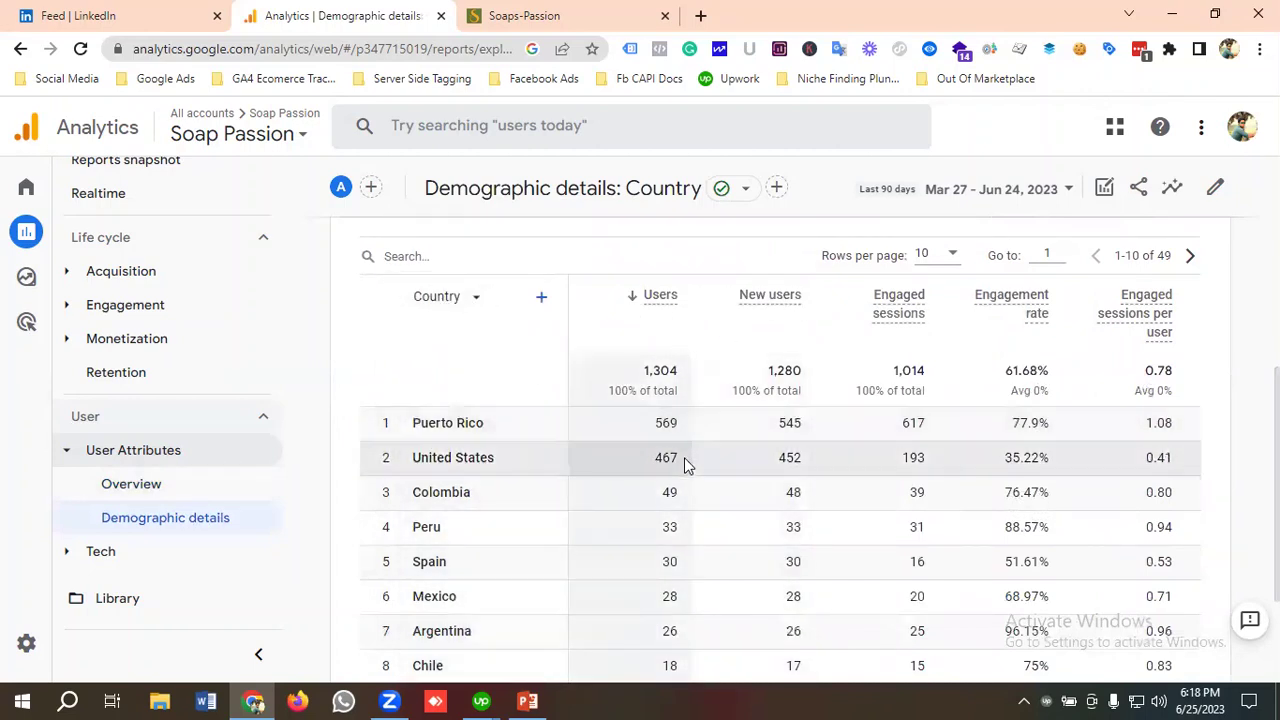
left_click(794, 304)
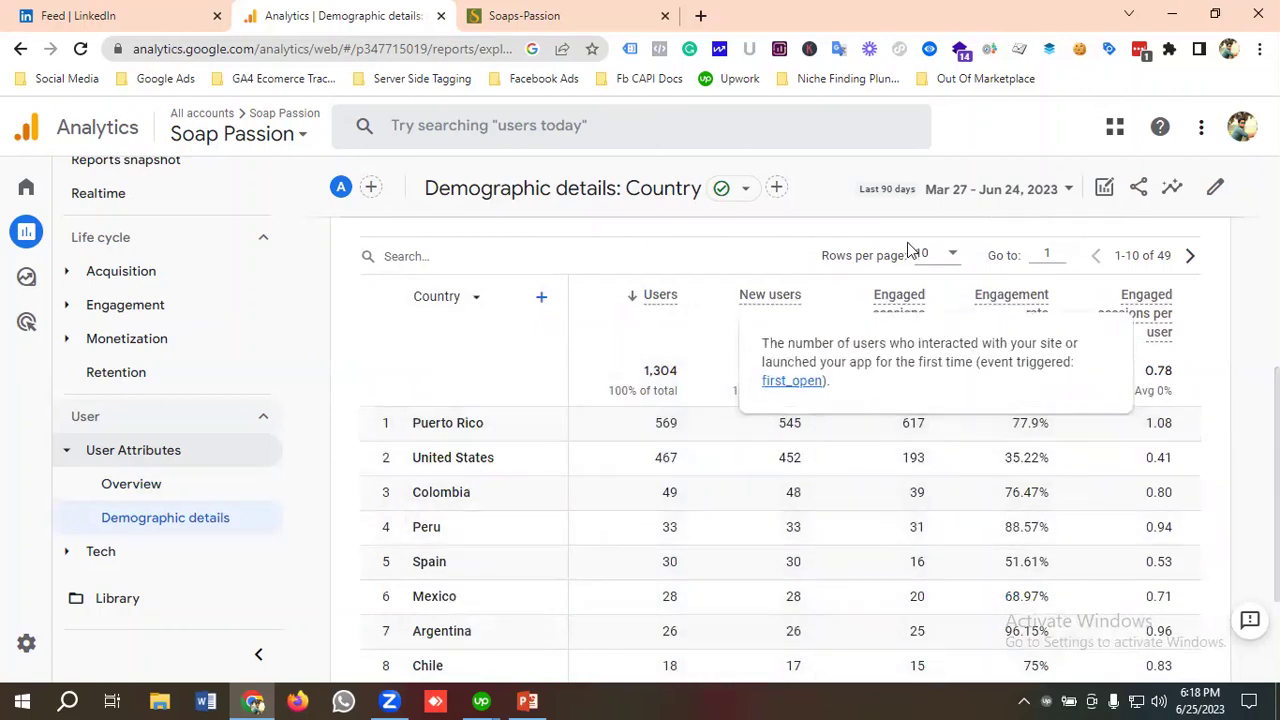
scroll(905, 250, "up", 2)
scroll(846, 420, "down", 1)
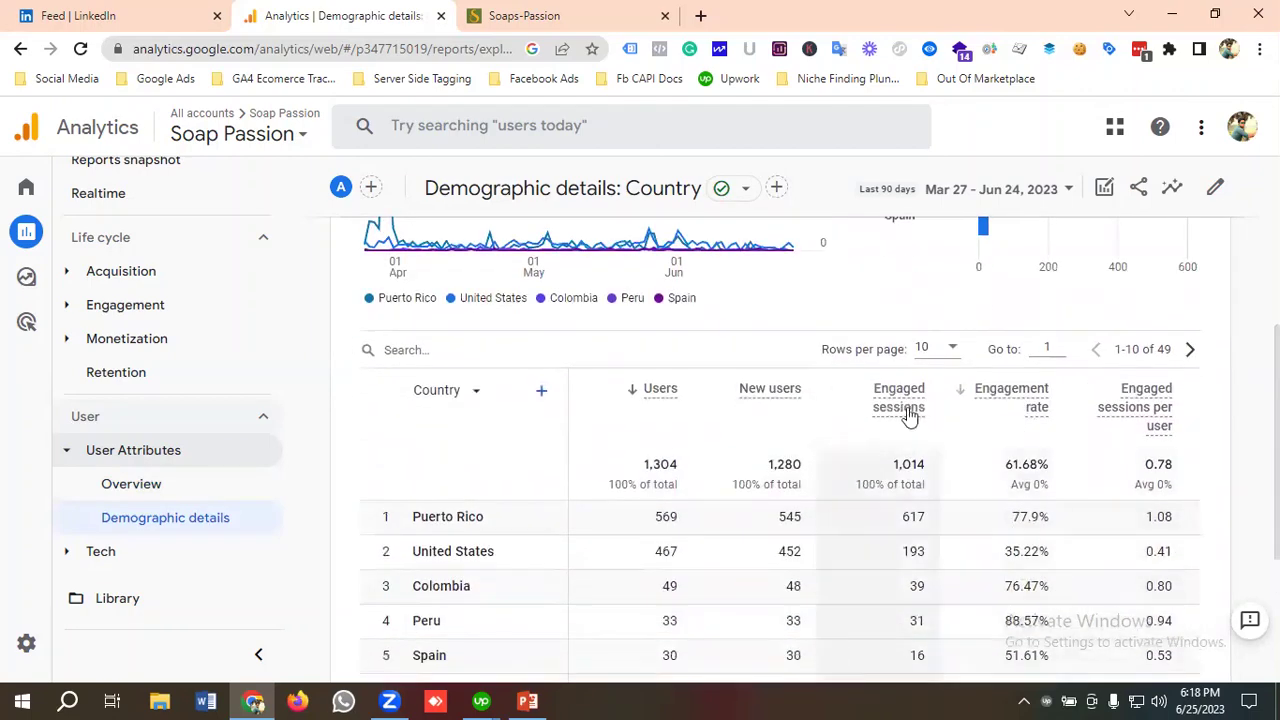
scroll(908, 418, "down", 1)
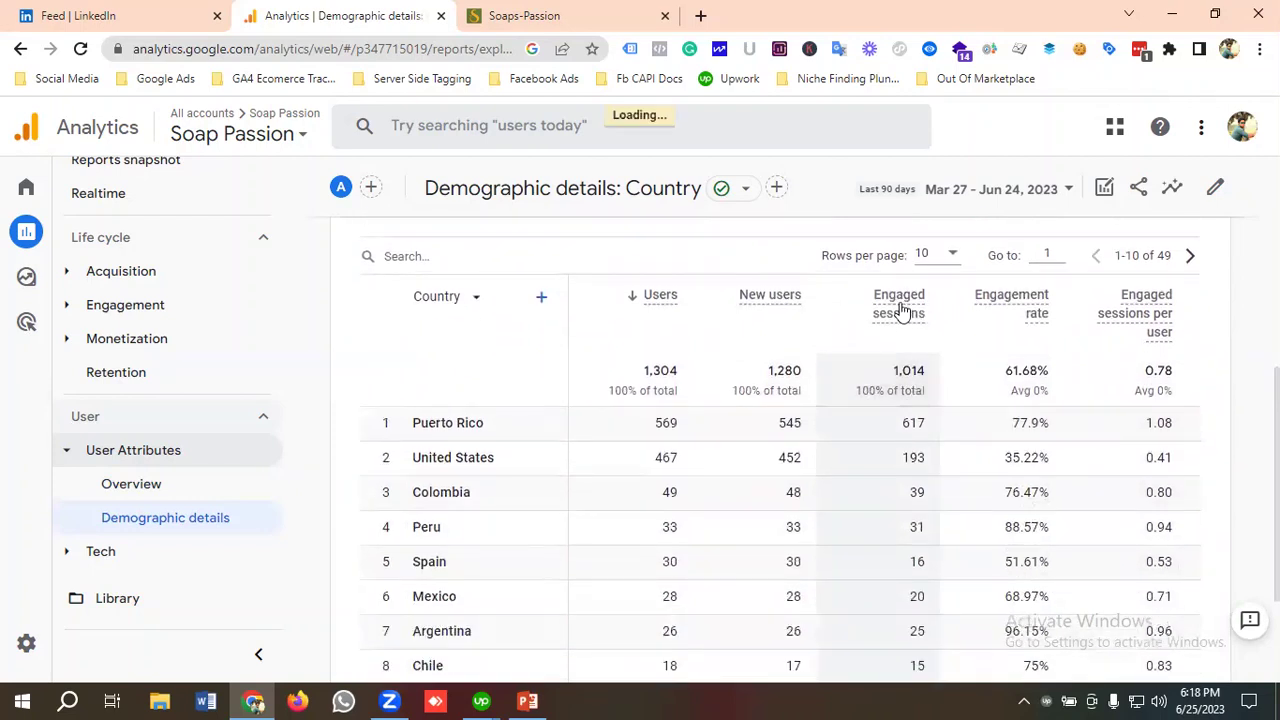
mouse_move(901, 308)
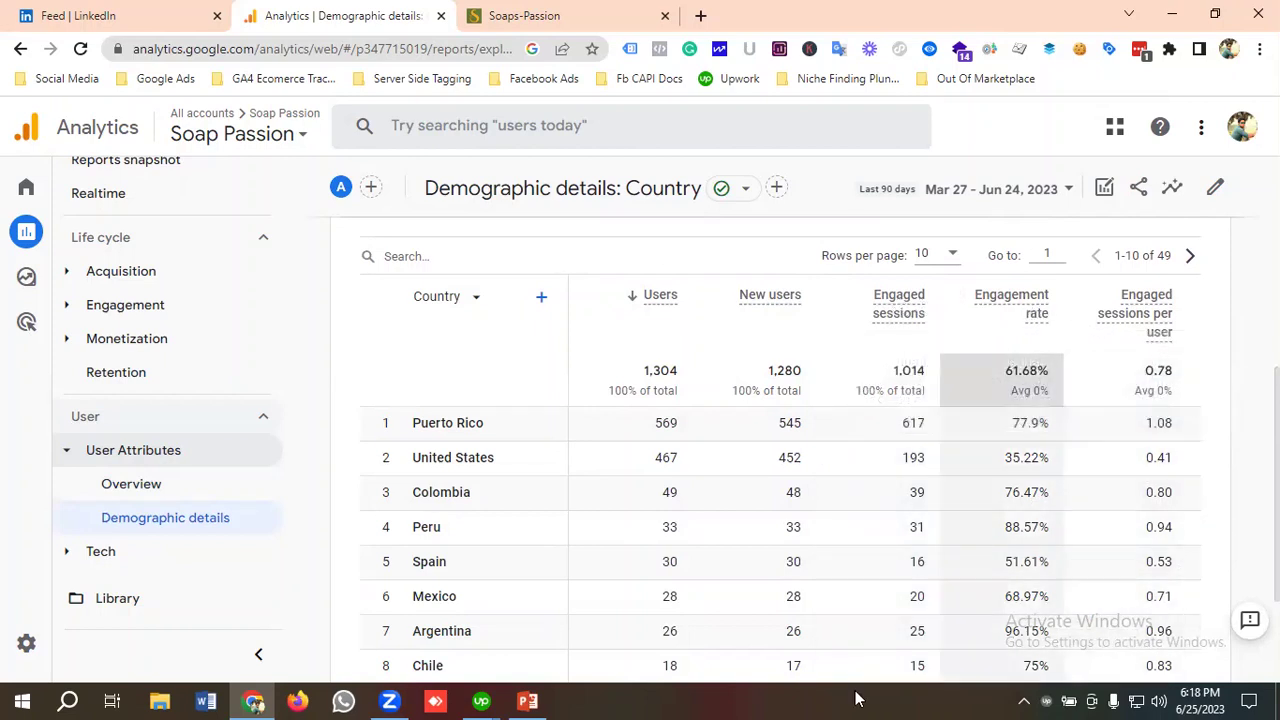
scroll(791, 563, "down", 2)
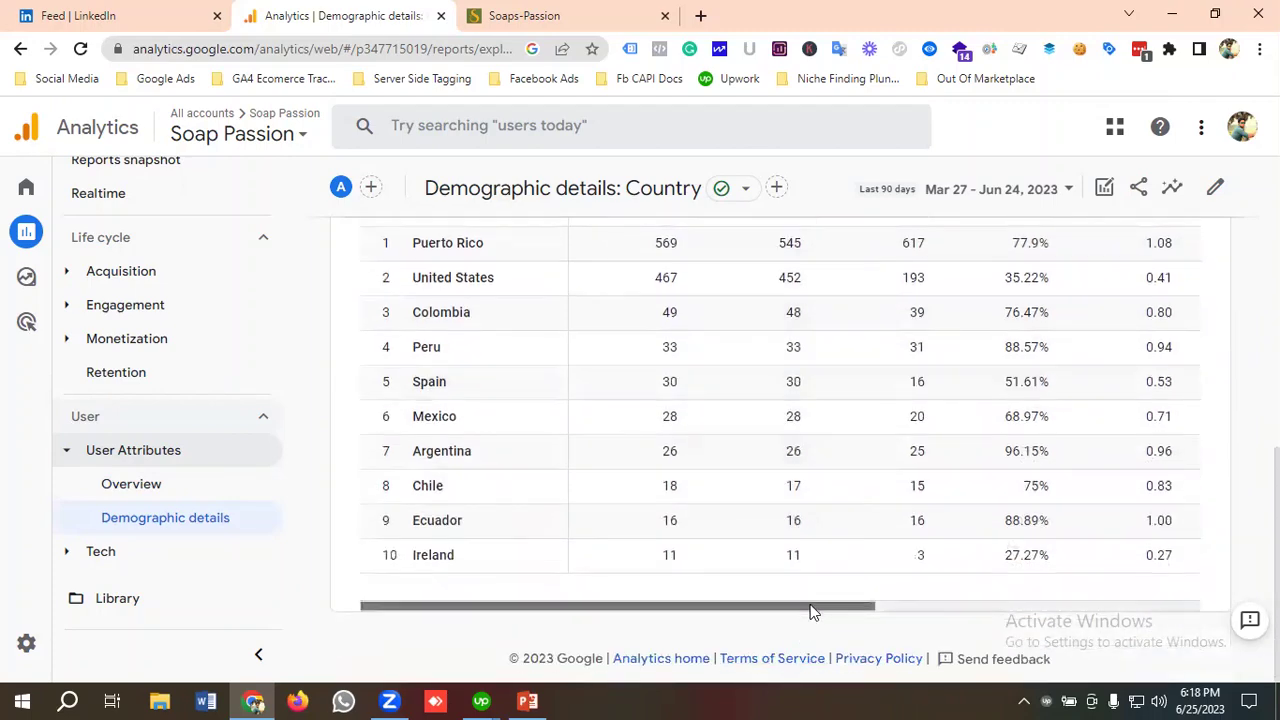
- Filter the country table's Conversions column to purchase events only (Puerto Rico 307)
left_click_drag(790, 606, 1128, 606)
scroll(1120, 571, "up", 2)
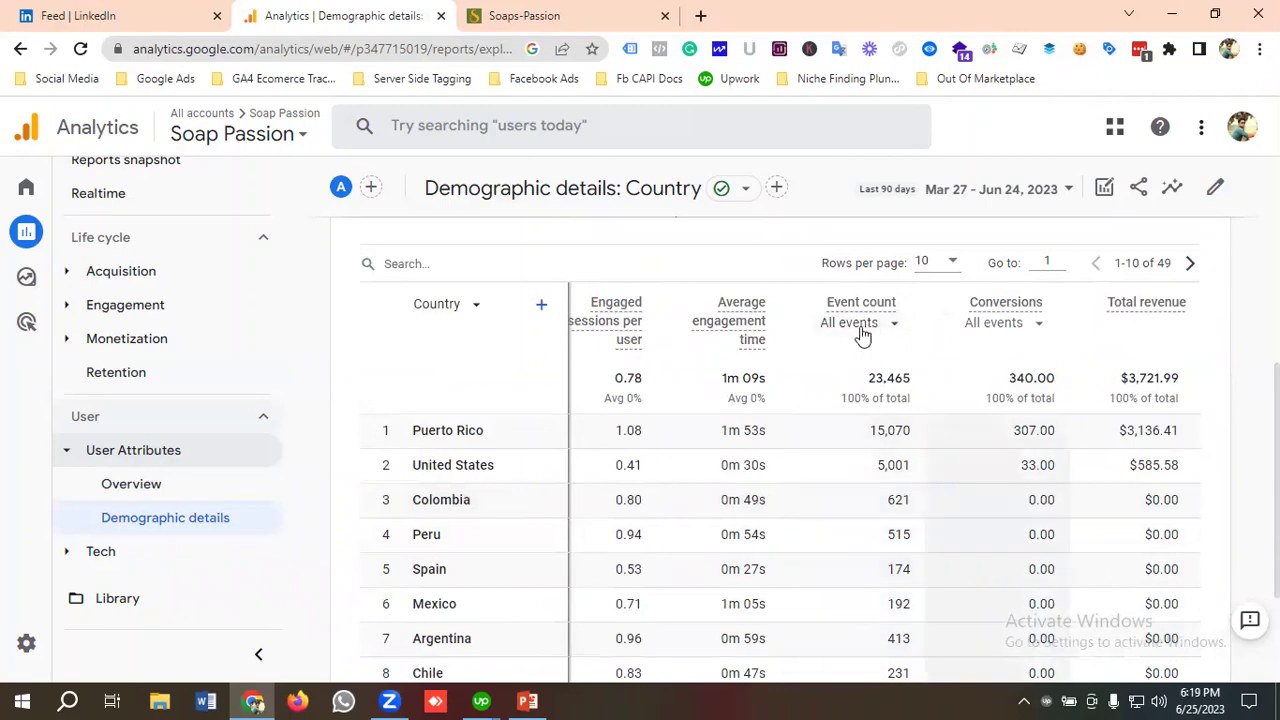
left_click(1005, 323)
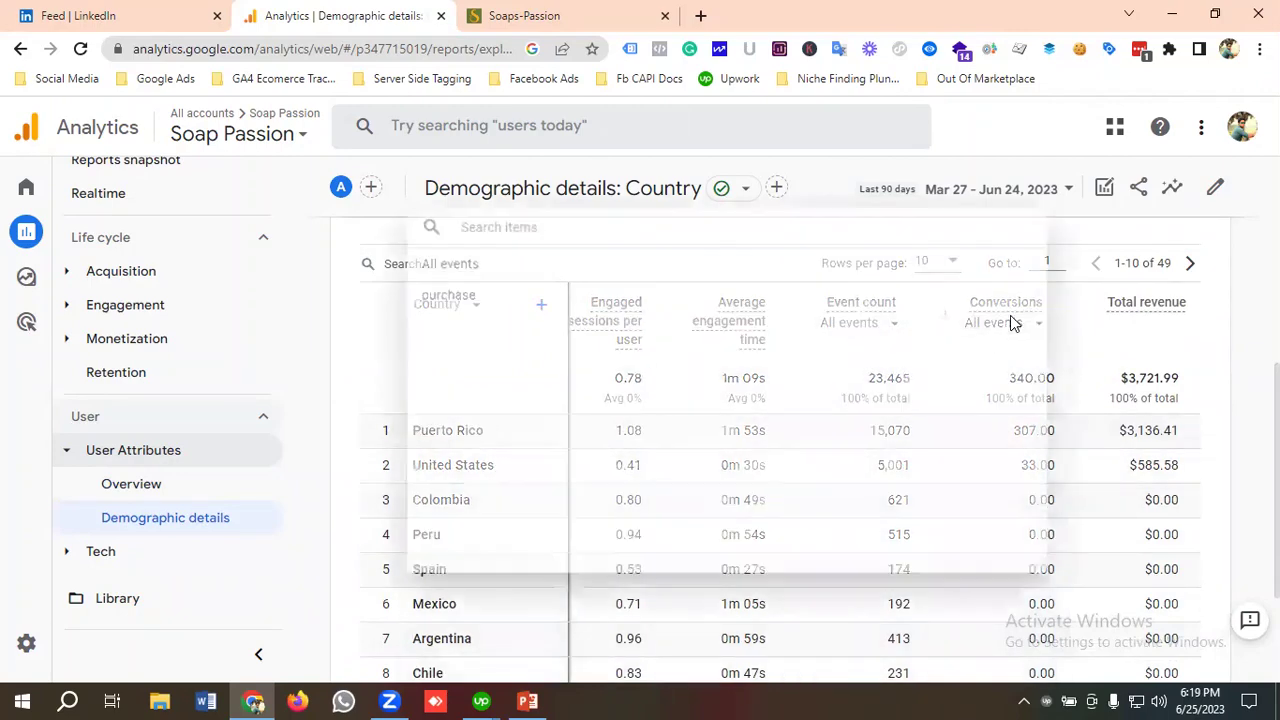
left_click(451, 291)
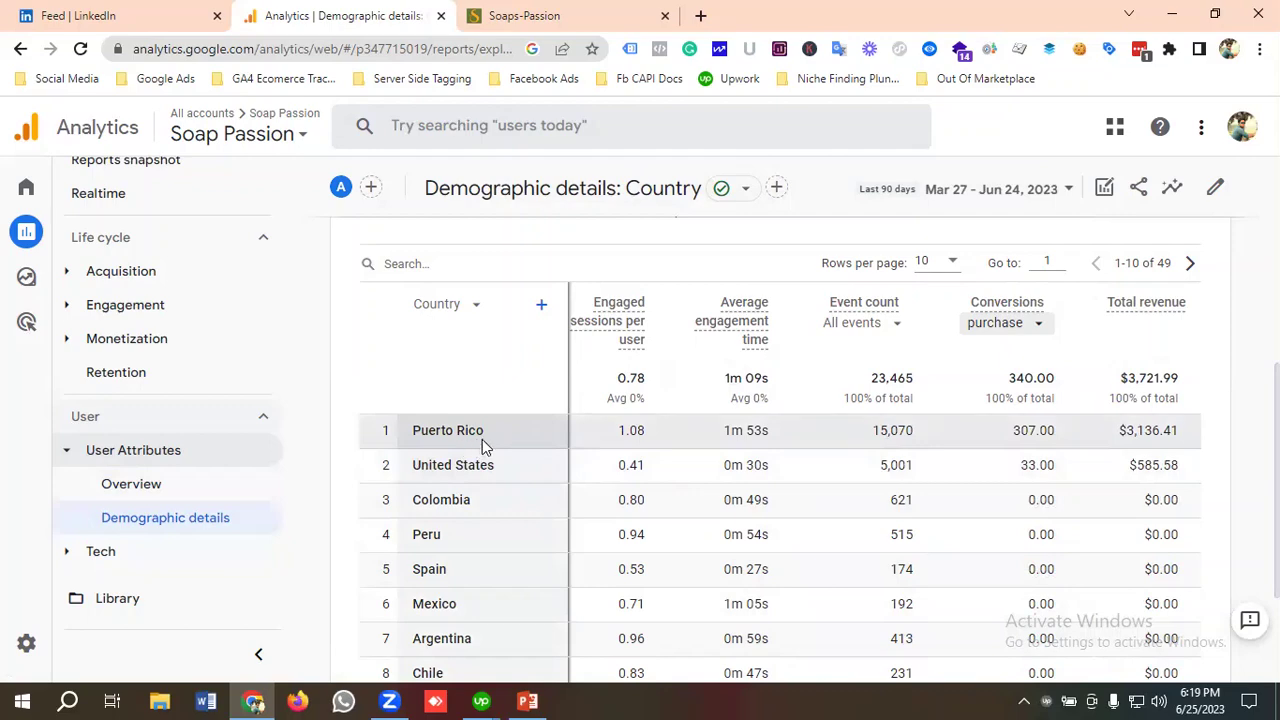
scroll(690, 461, "up", 2)
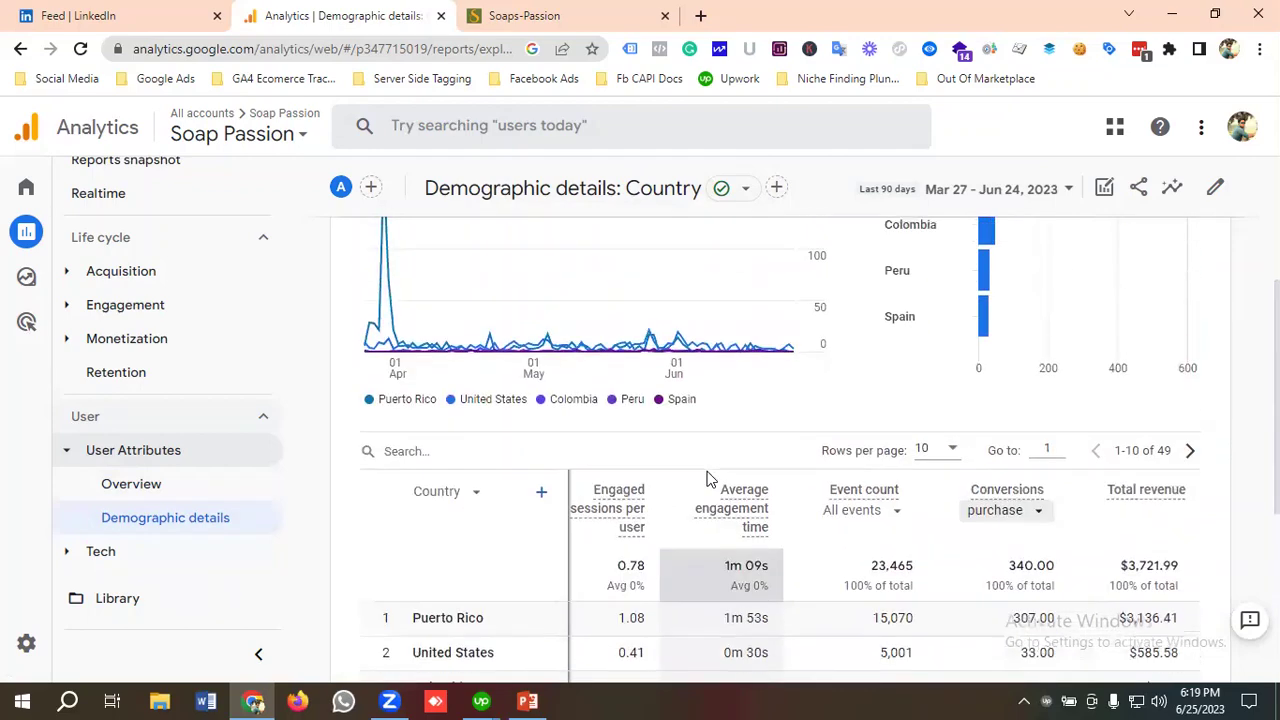
scroll(707, 478, "down", 4)
scroll(707, 478, "up", 2)
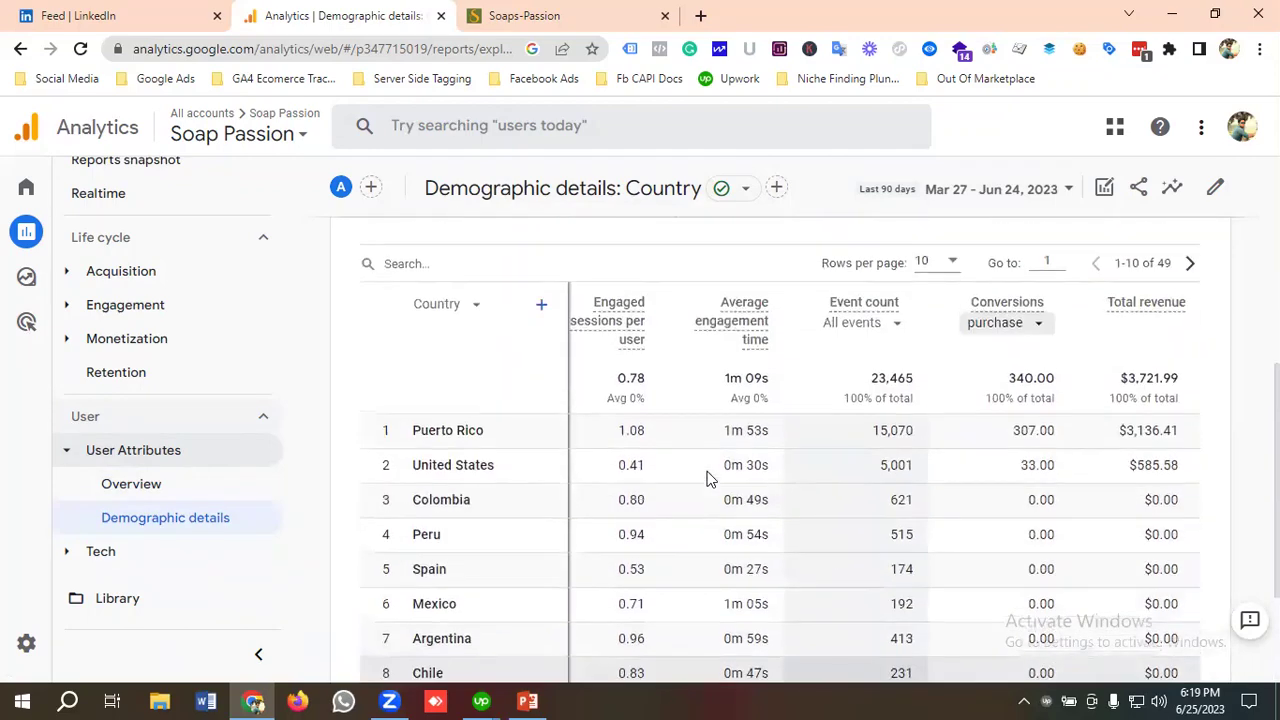
scroll(709, 477, "up", 2)
scroll(680, 477, "down", 2)
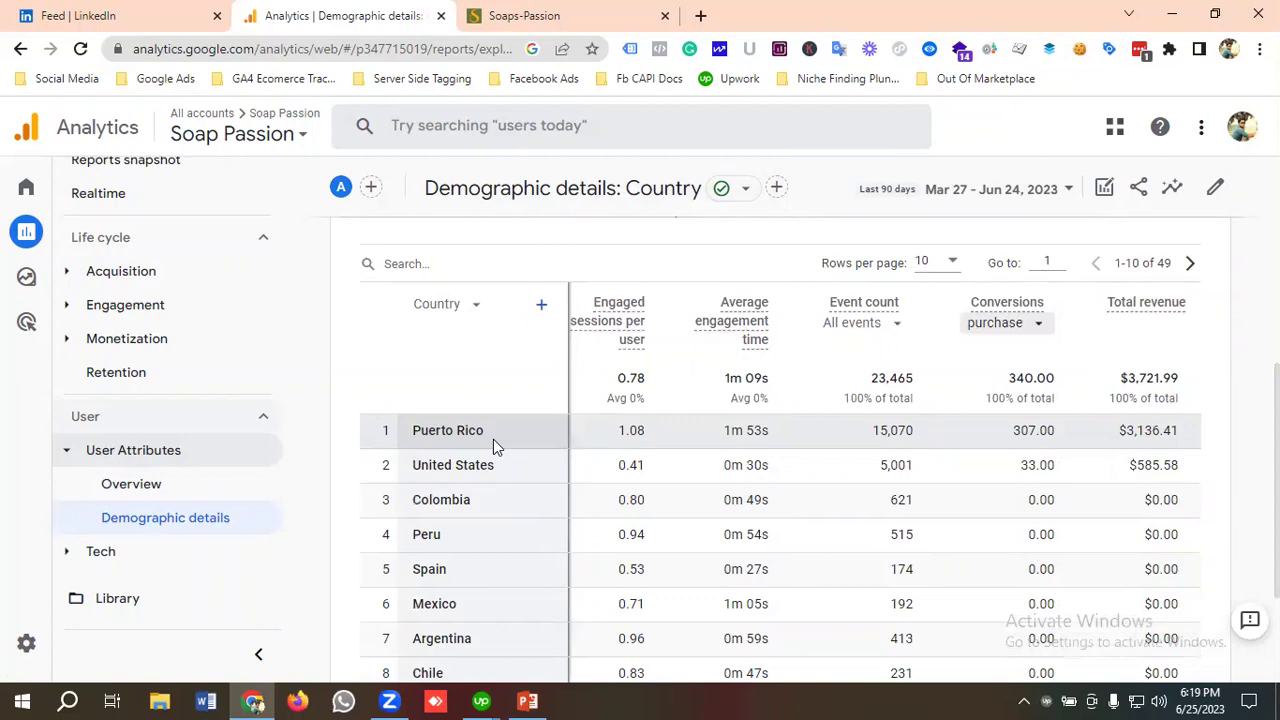
scroll(493, 439, "up", 5)
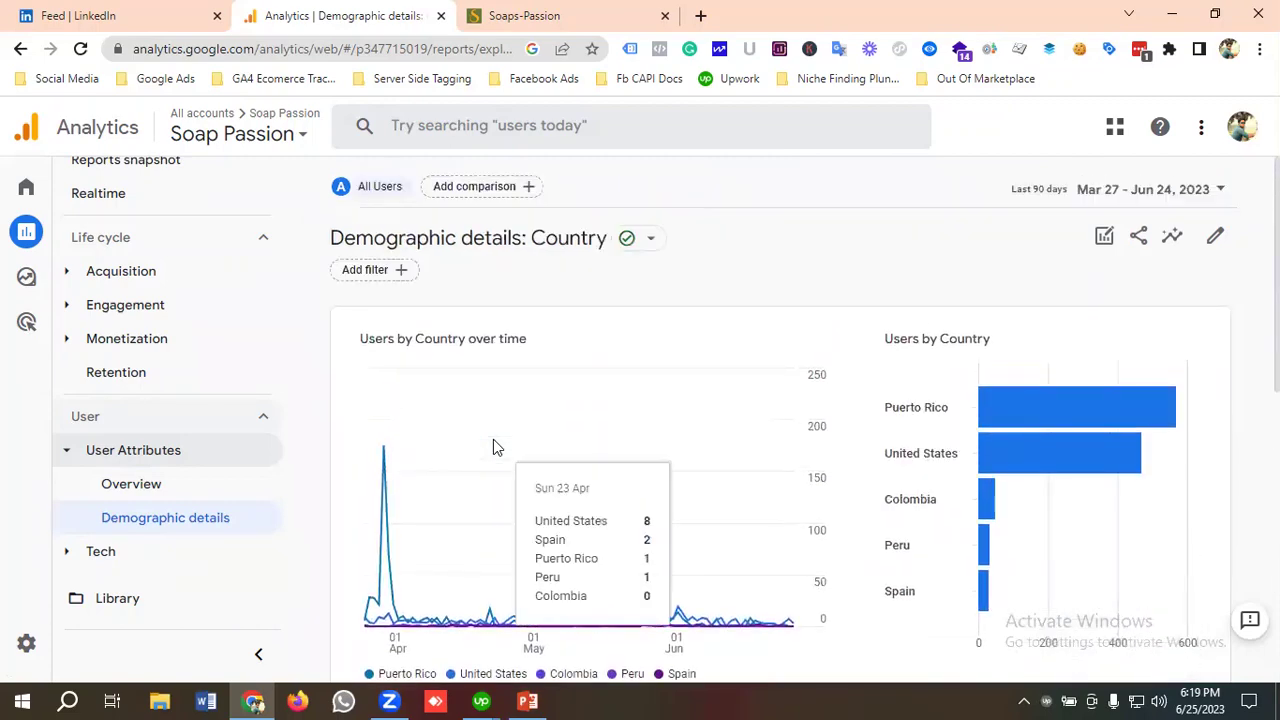